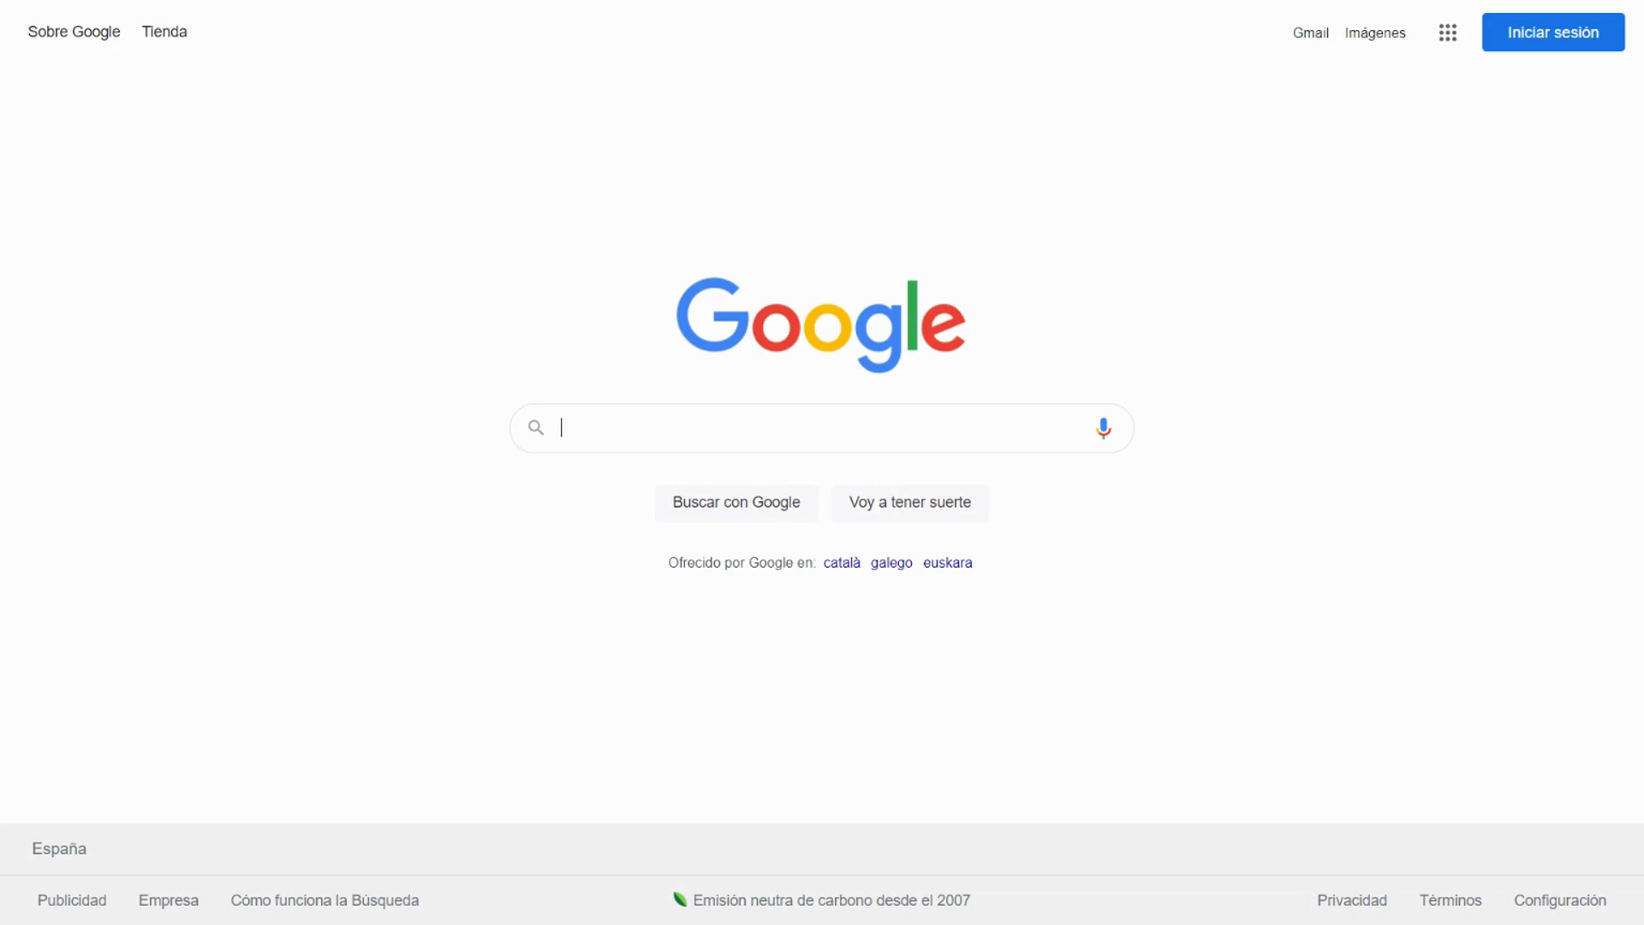
Search the web for "office 365"
text(o)
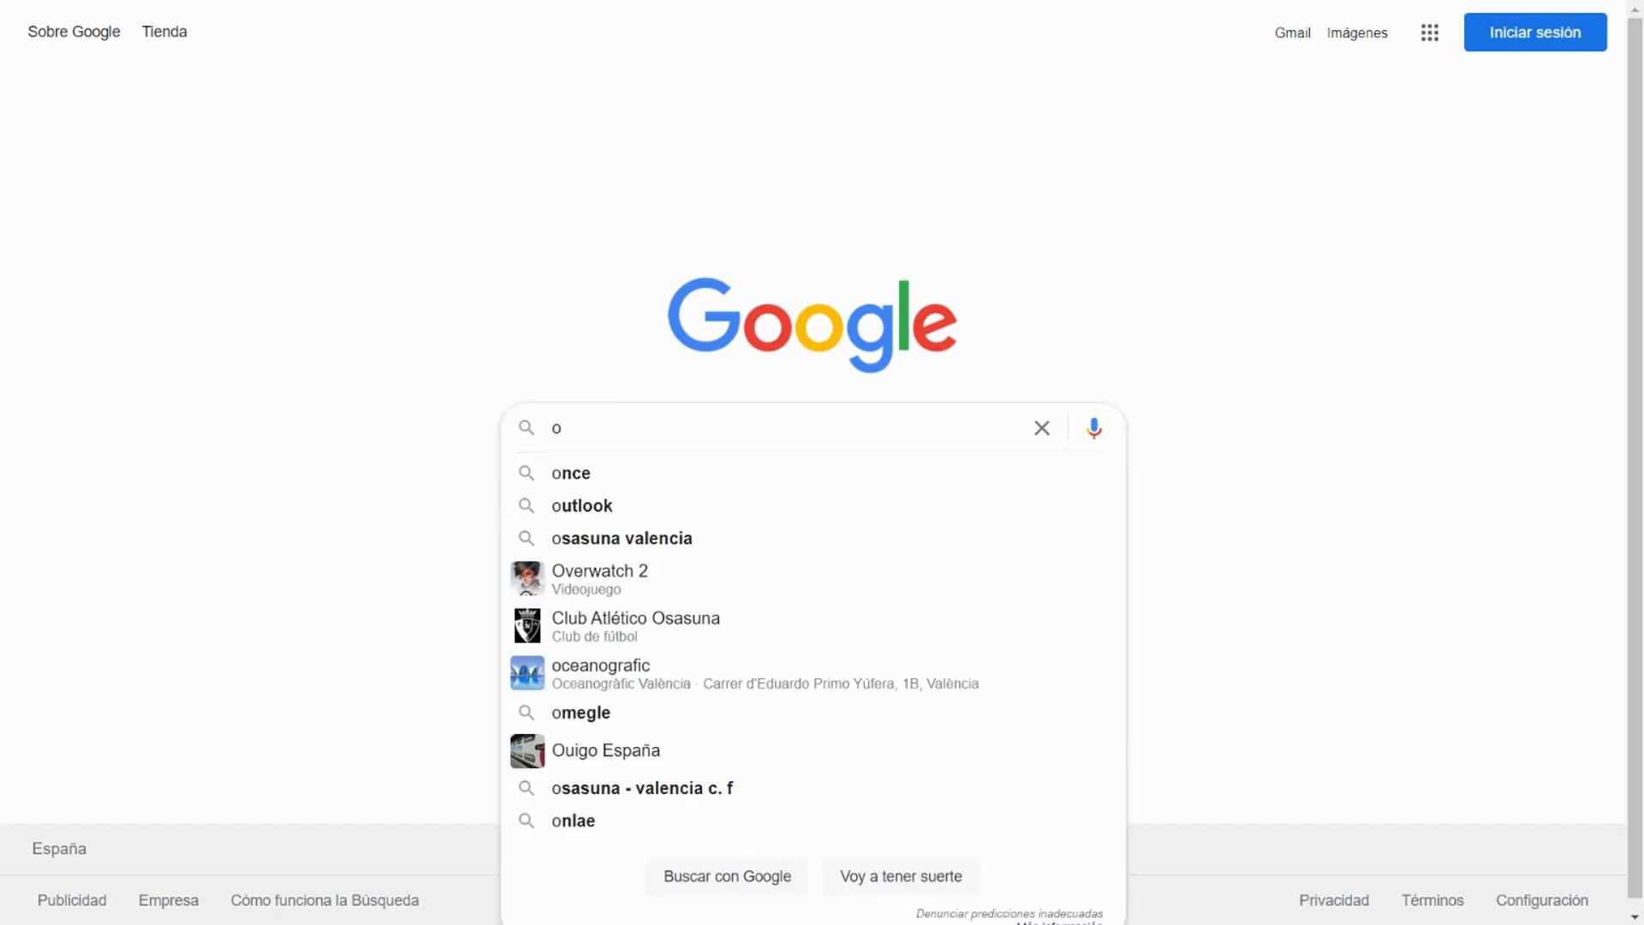
text(ffice)
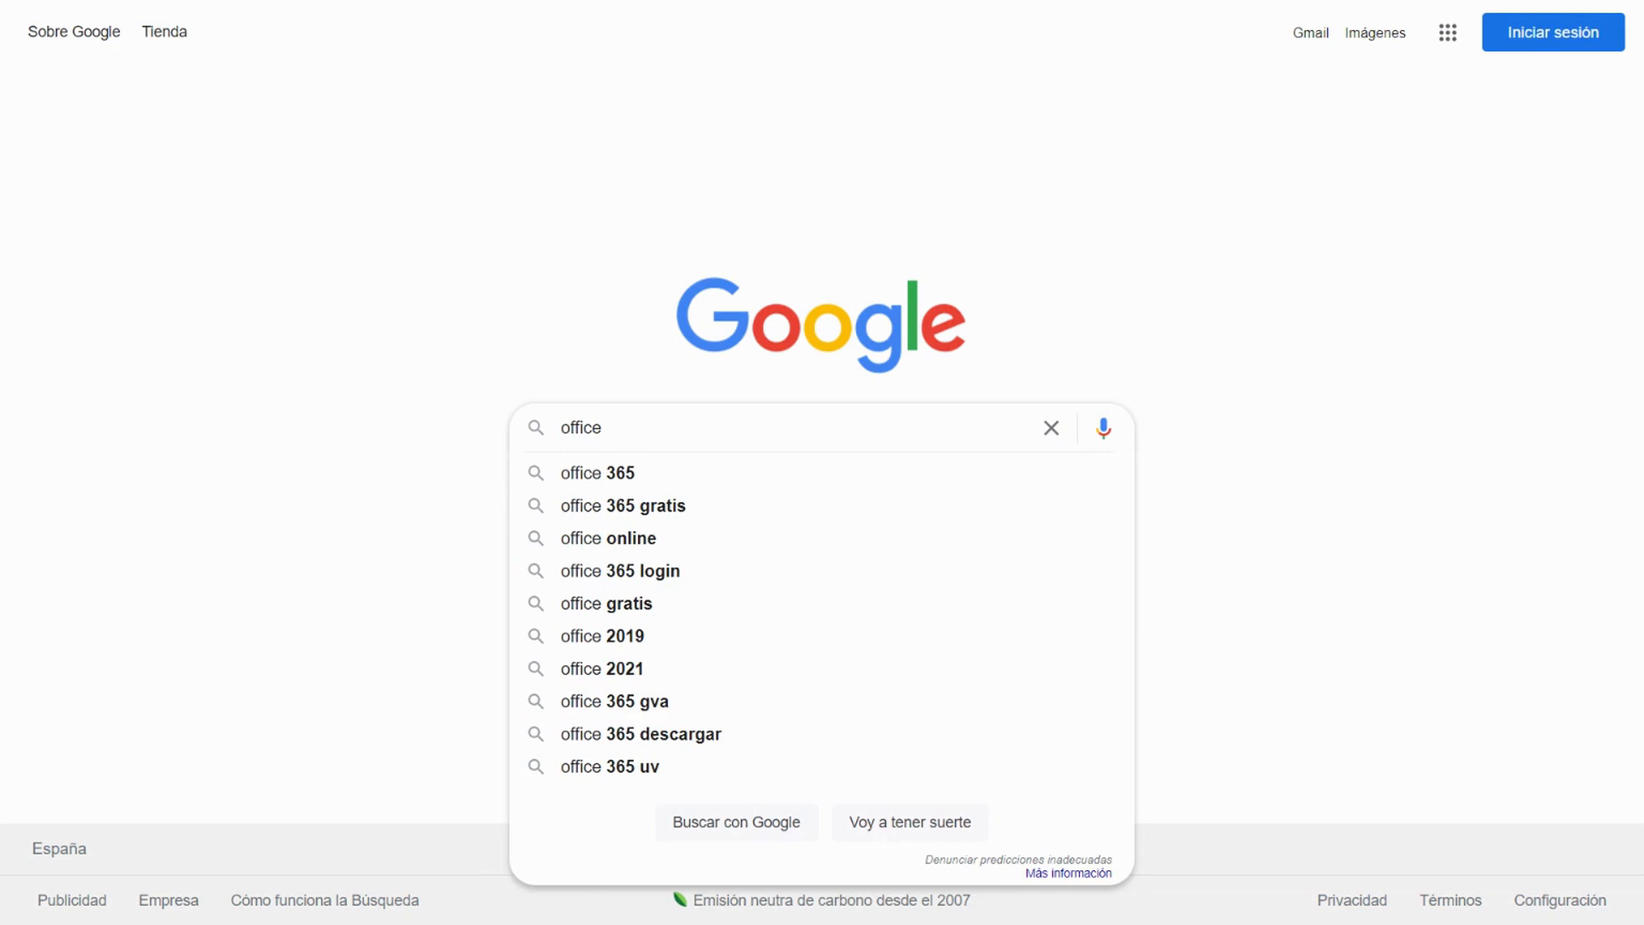
text( 365)
key(Return)
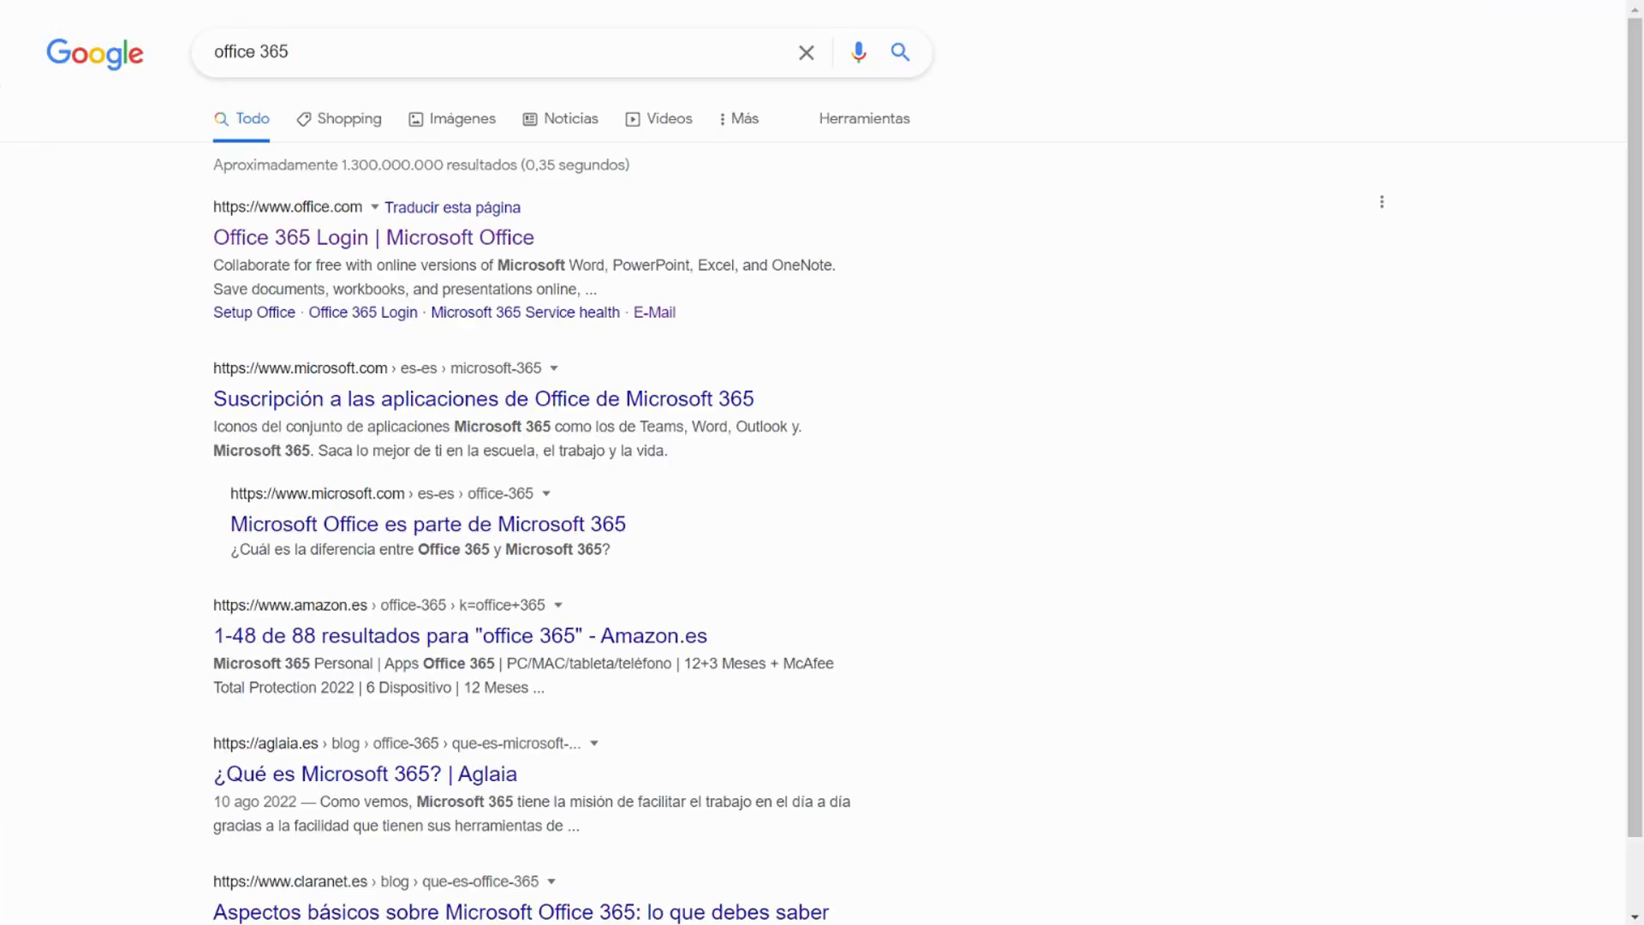
Go to the Office site at office.com, sign in with the remembered account and open Outlook
click(322, 242)
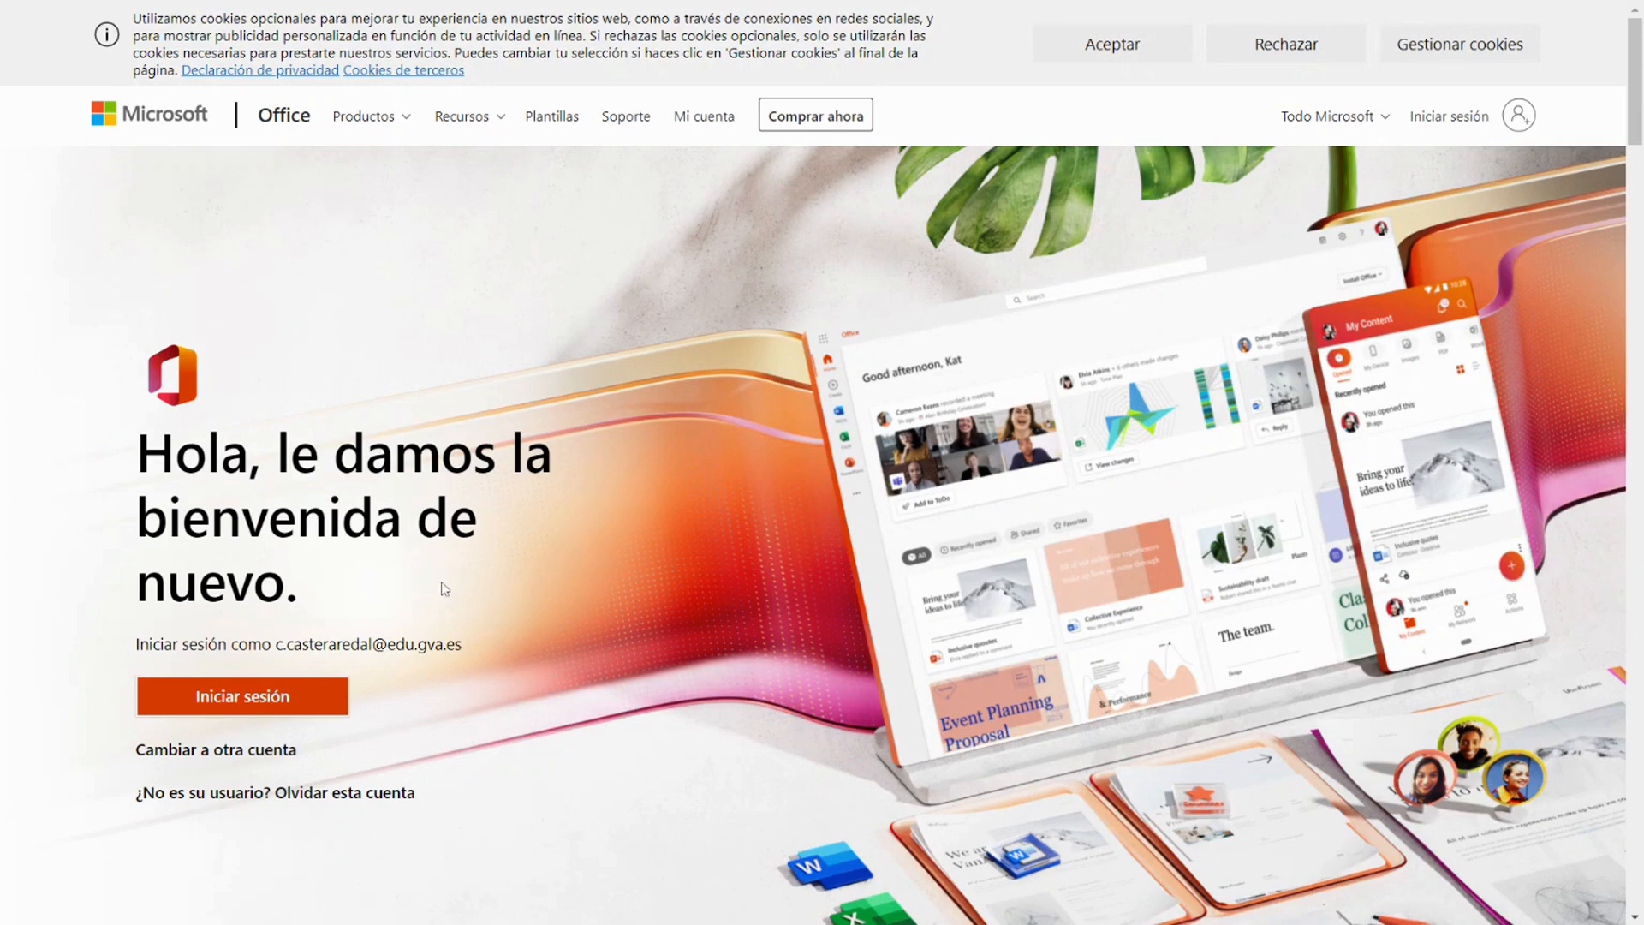
click(269, 701)
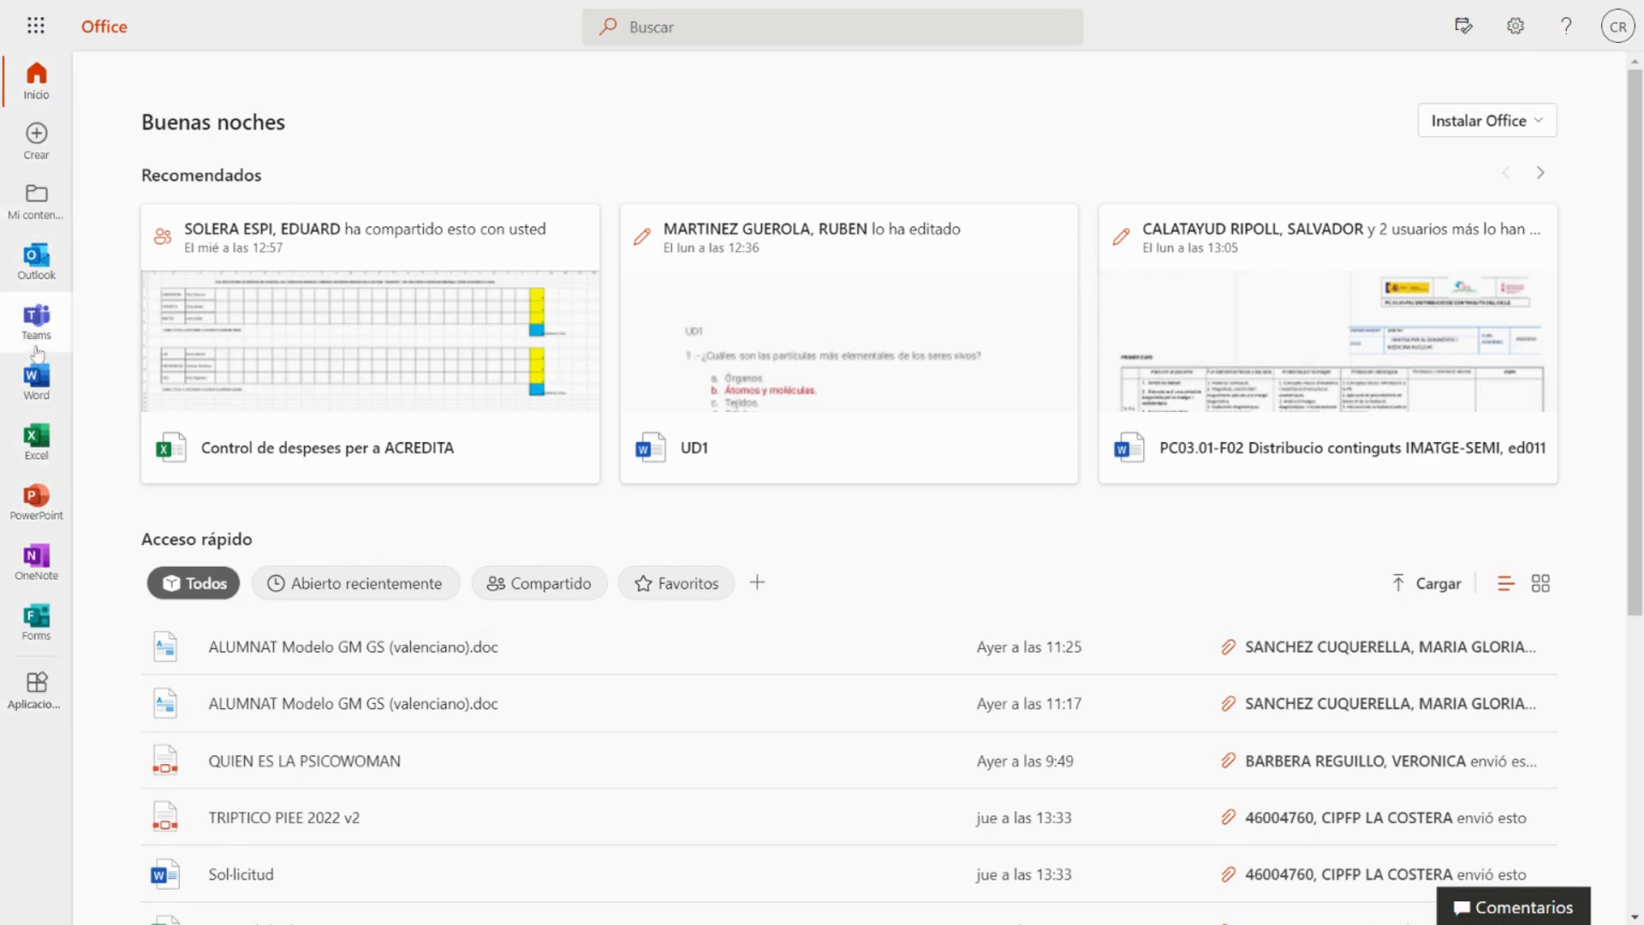
click(37, 261)
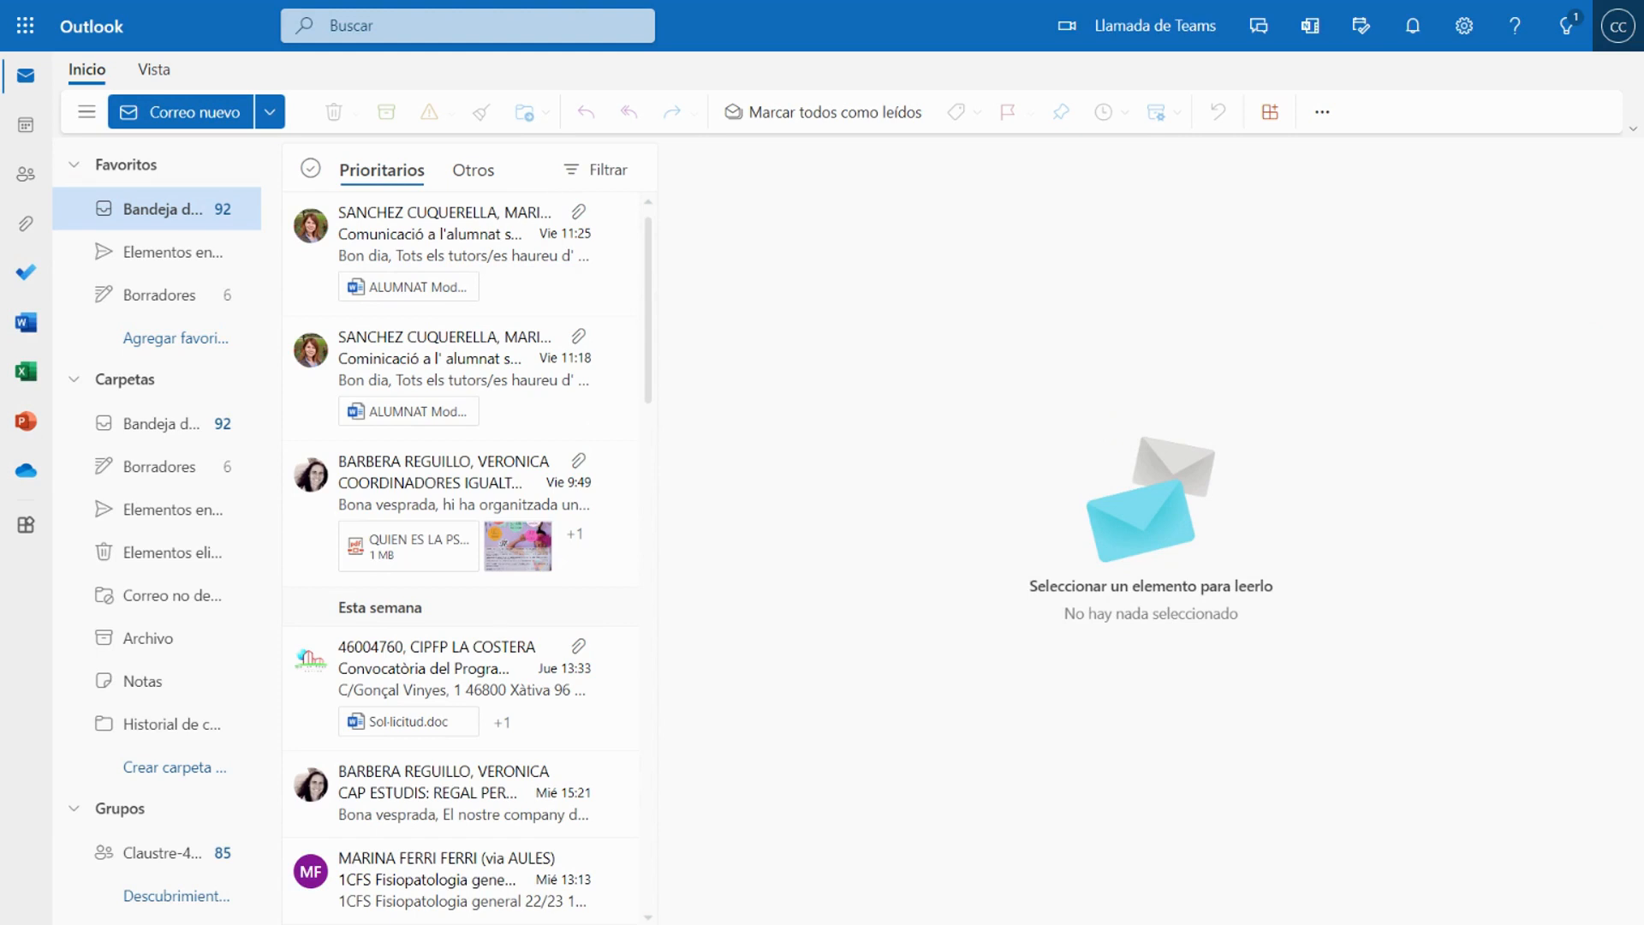
Replace the account's profile picture with a new portrait photo, apply it and finish the photo change
click(1617, 29)
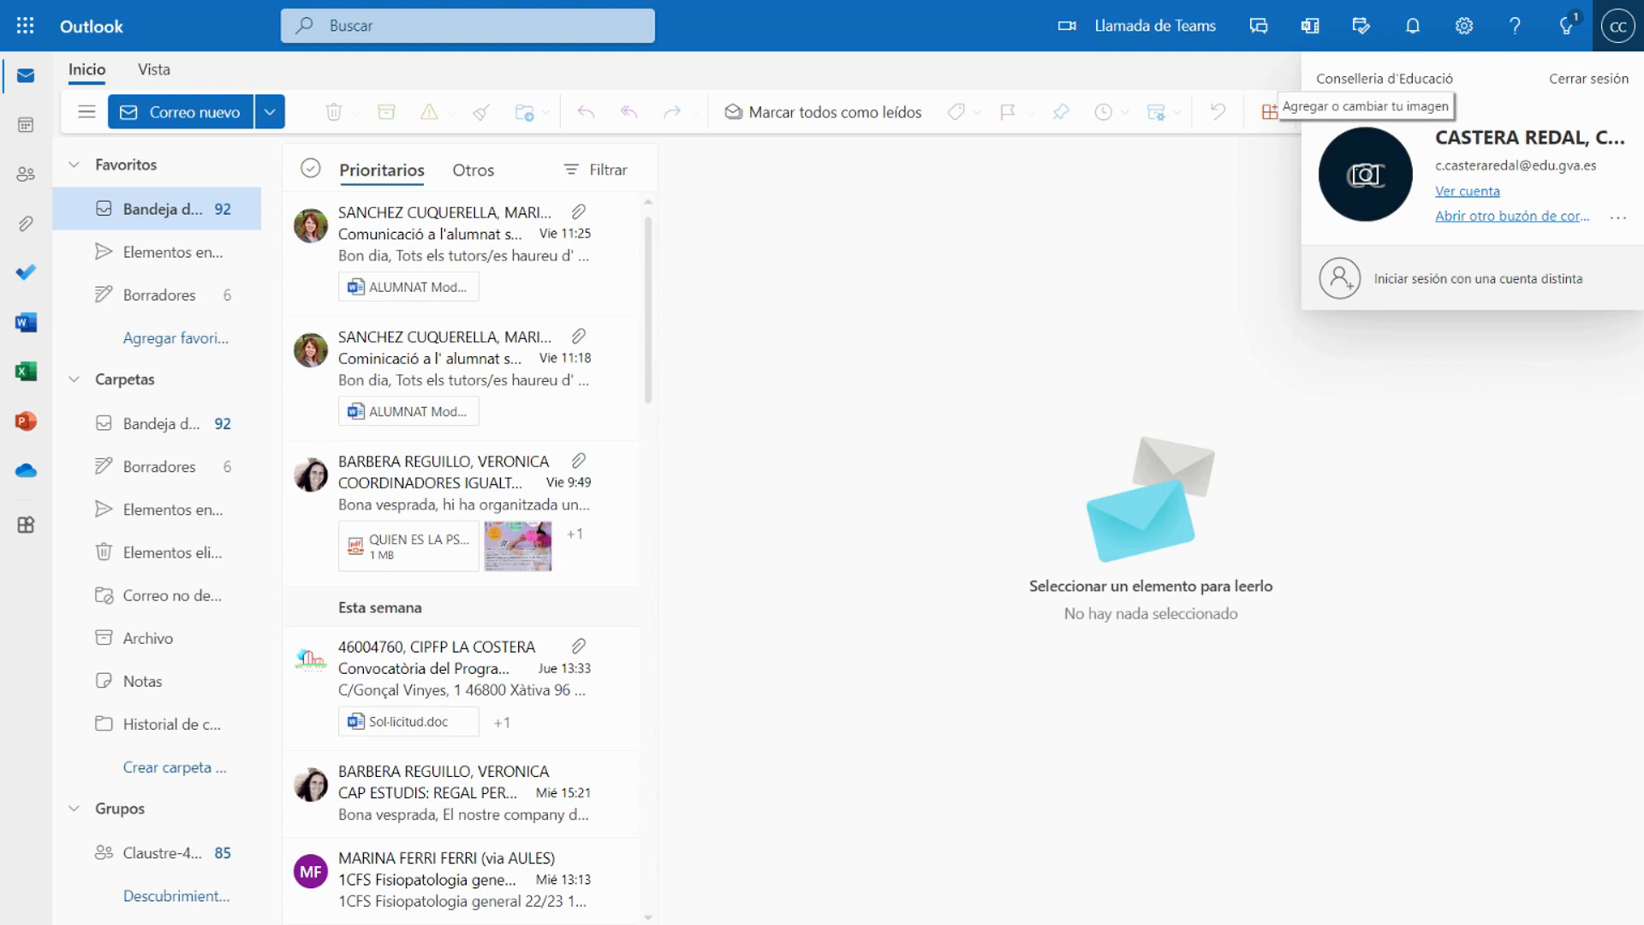
click(1355, 195)
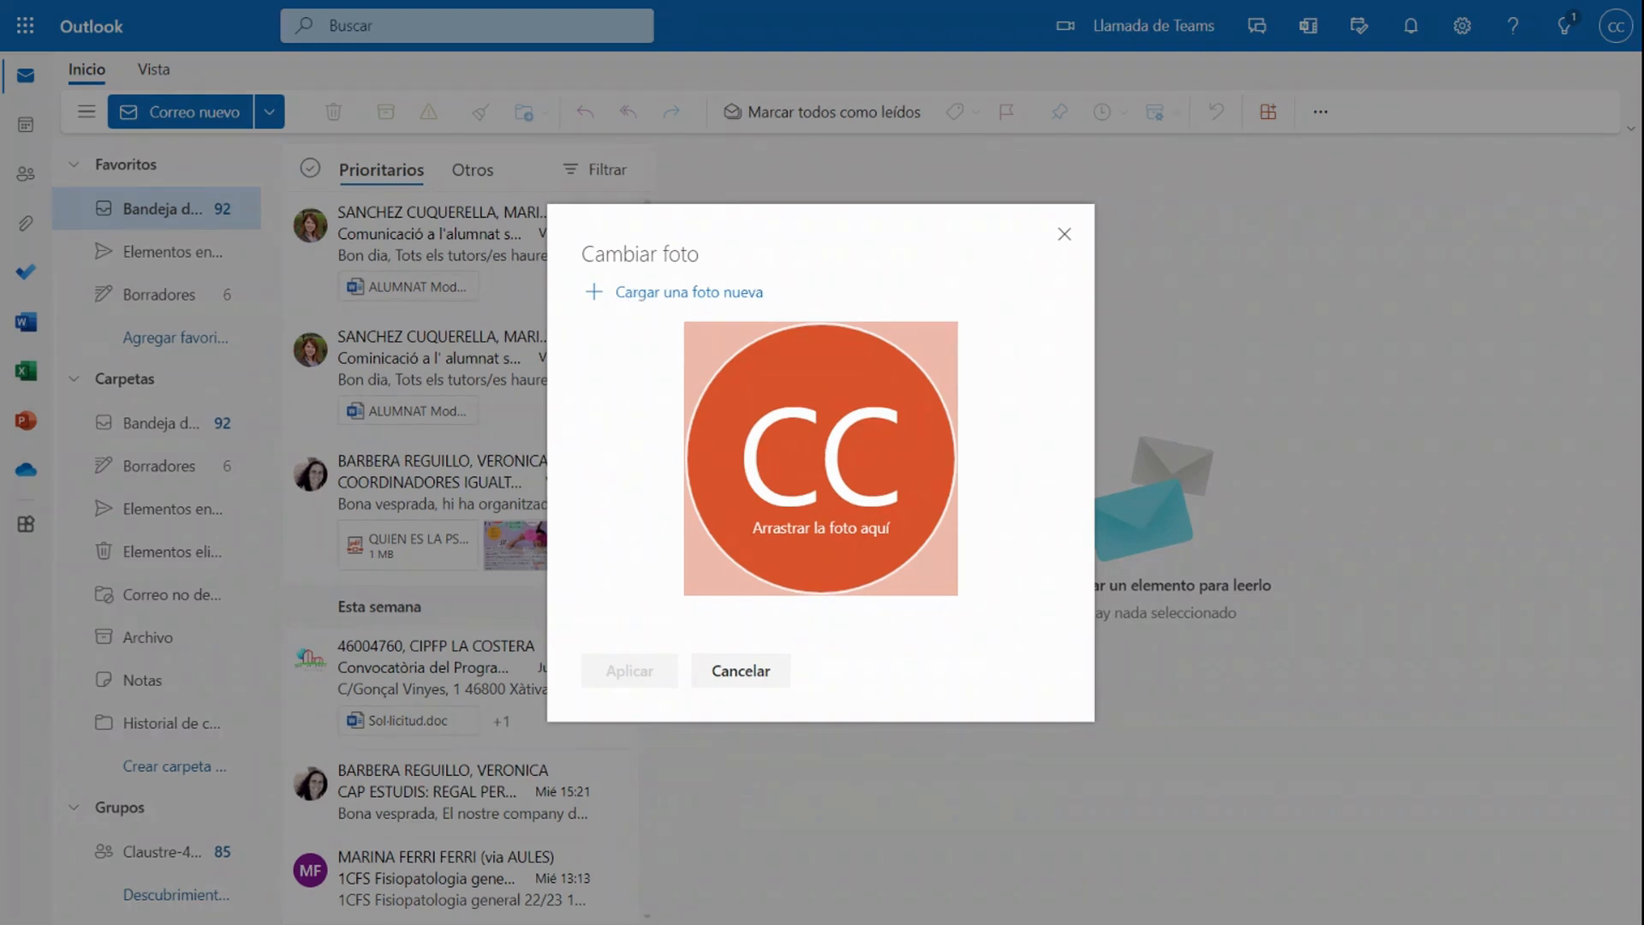
drag(855, 523, 855, 559)
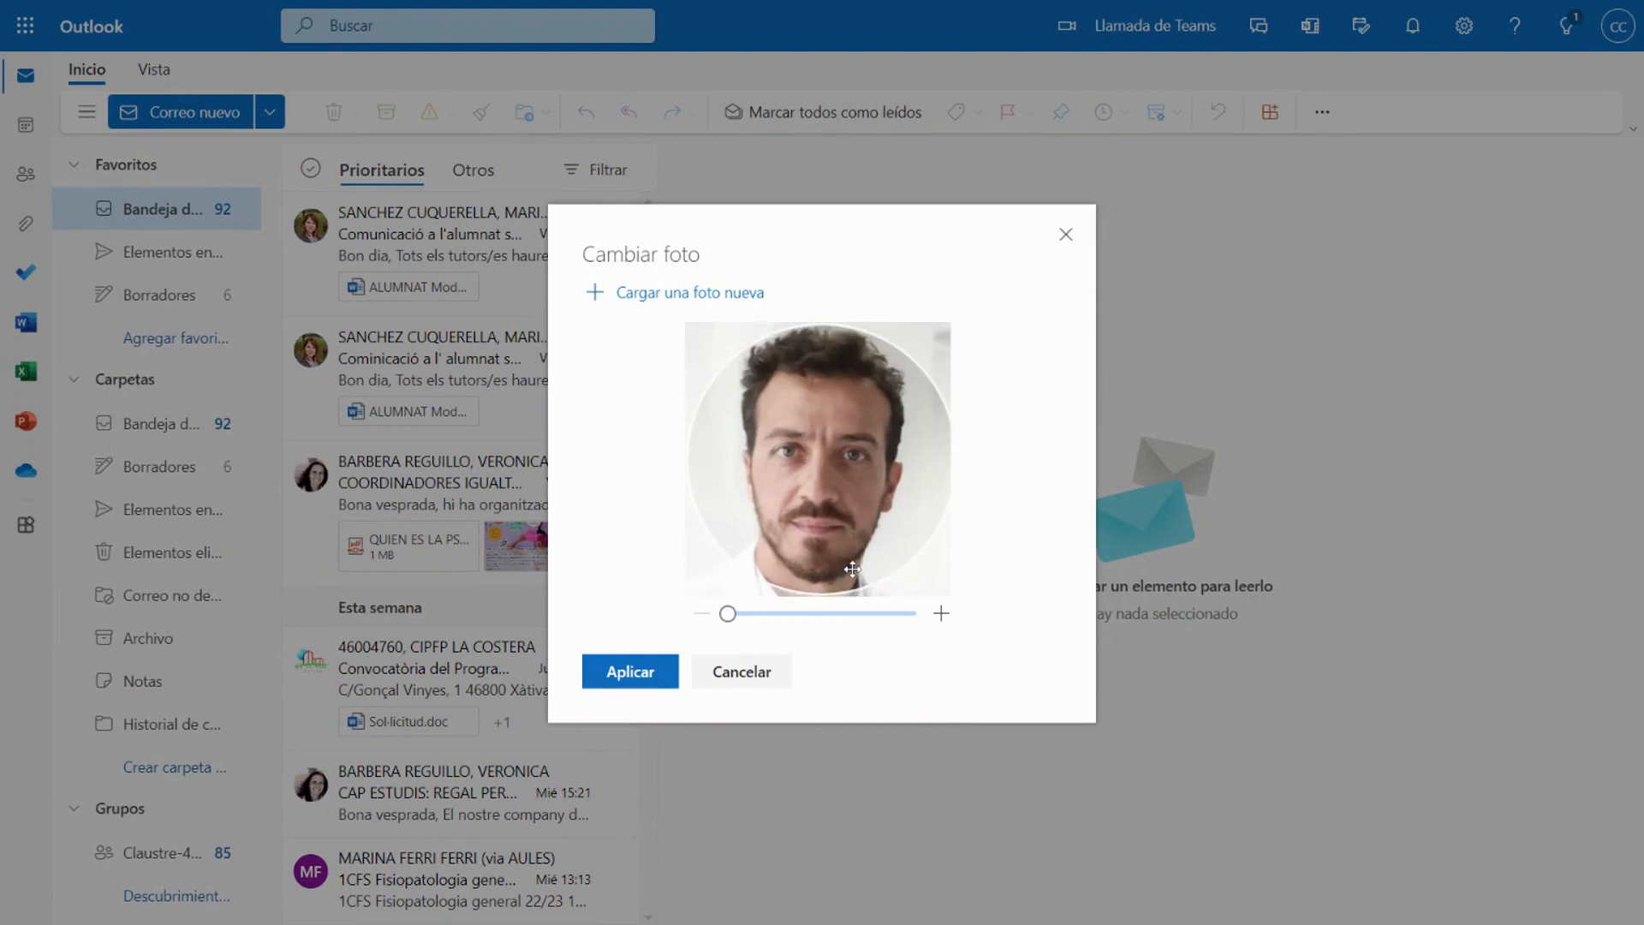
click(611, 673)
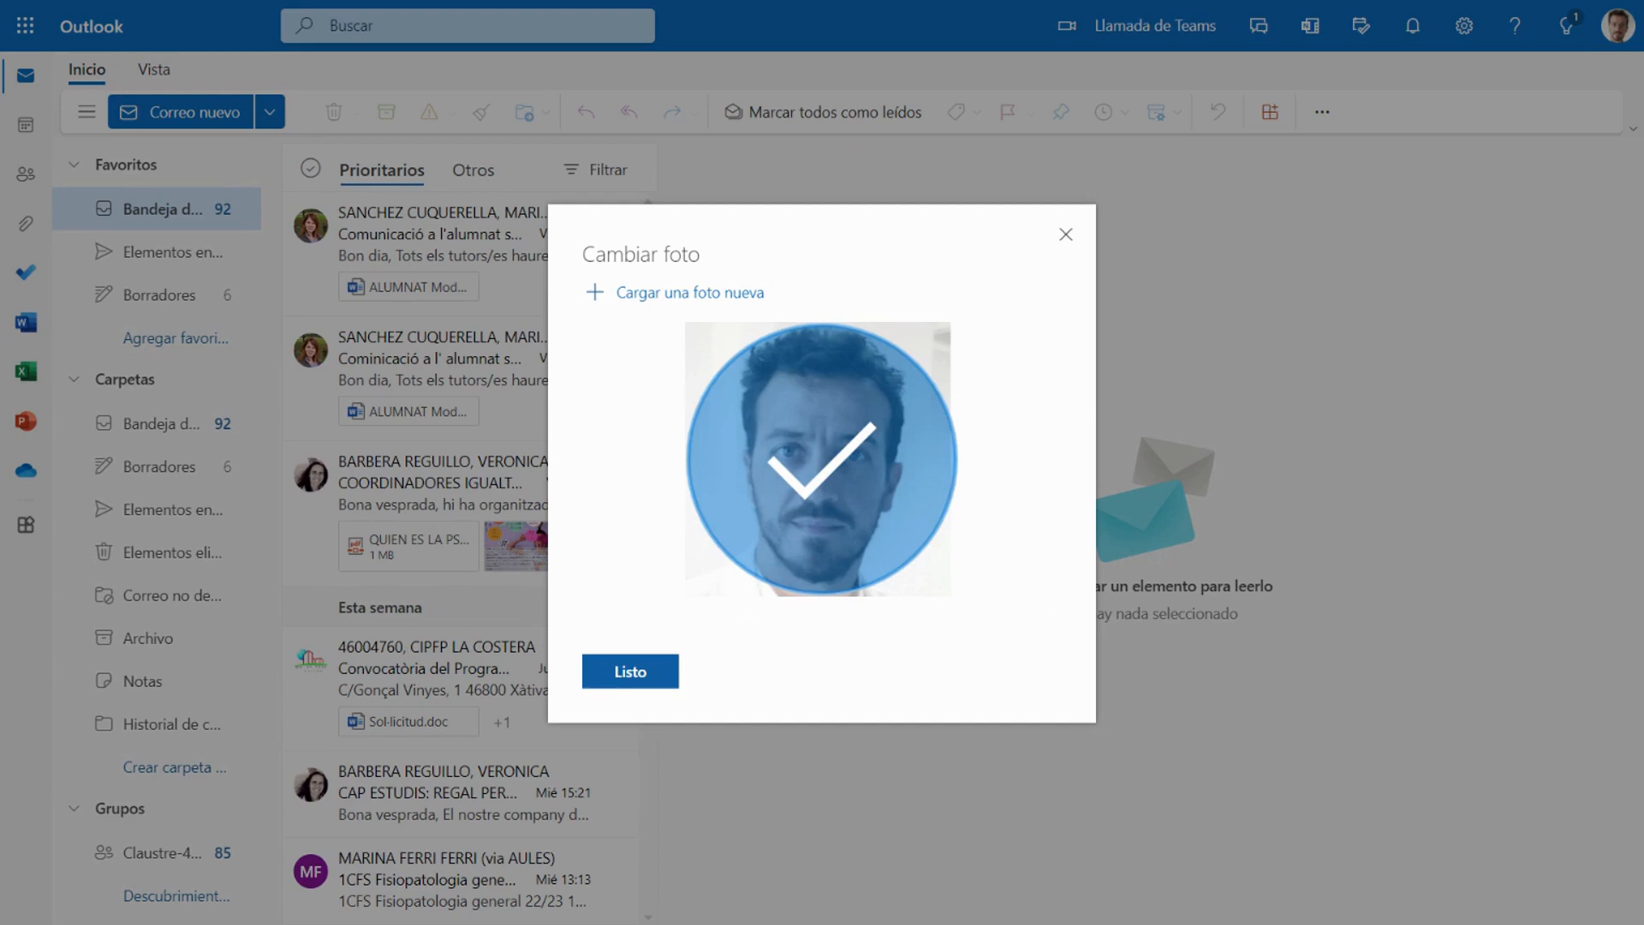
click(612, 672)
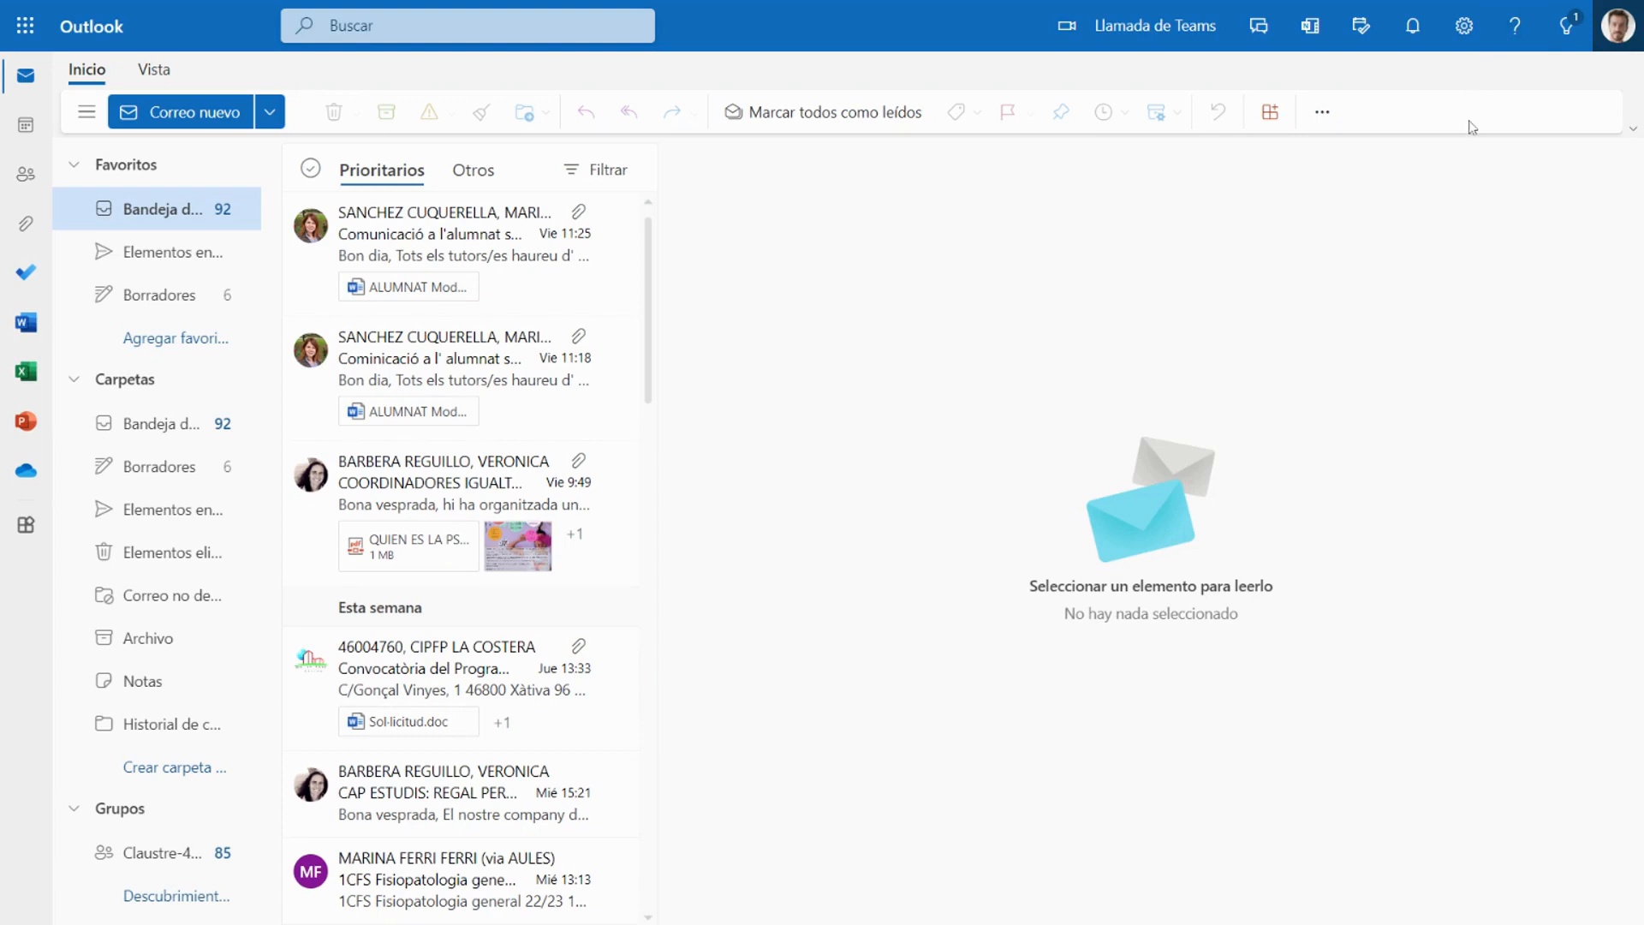
Open the full Outlook settings at the mail section for composing and replying (Redactar y responder)
click(1466, 34)
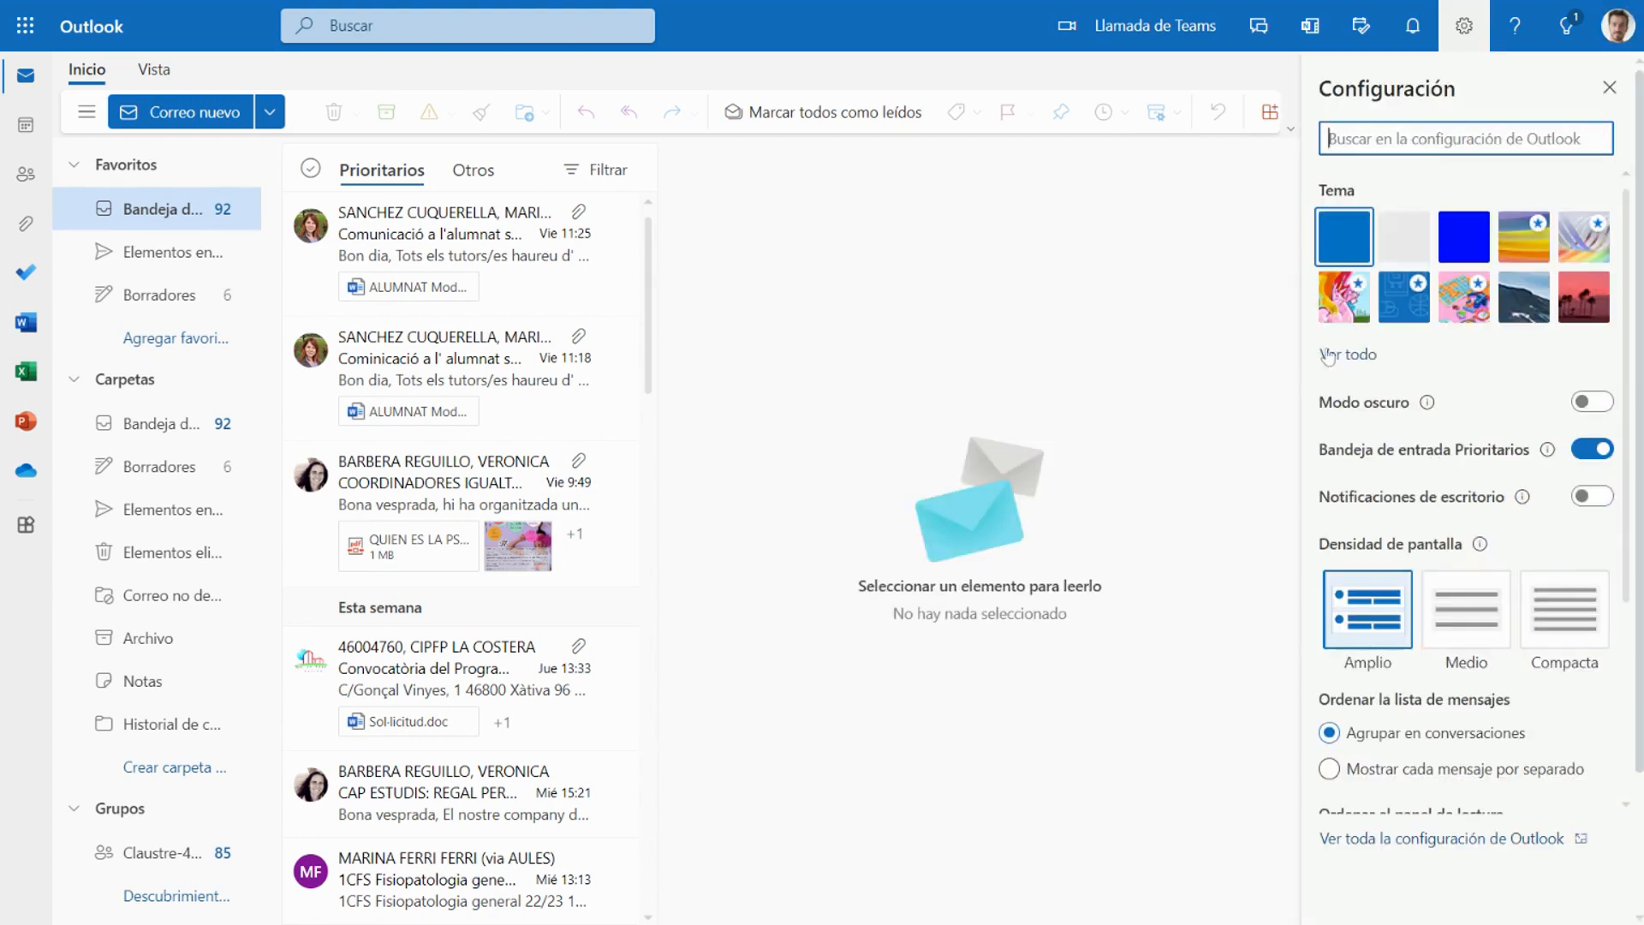
mouse_move(1480, 542)
scroll(1481, 543, down, 3)
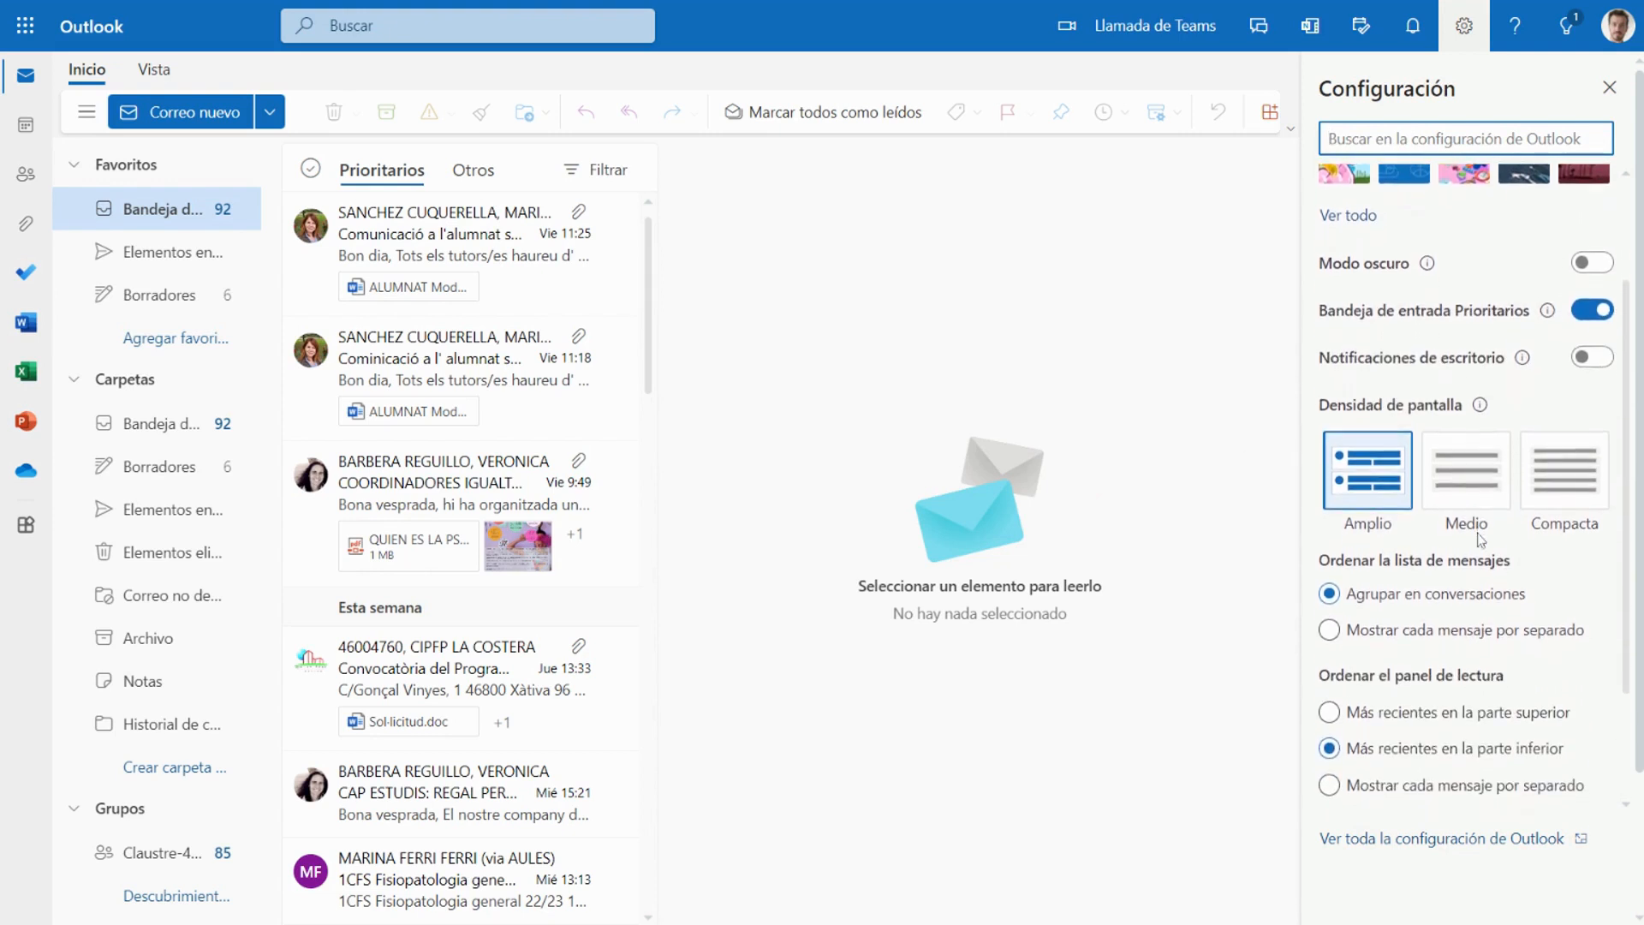
scroll(1481, 540, down, 1)
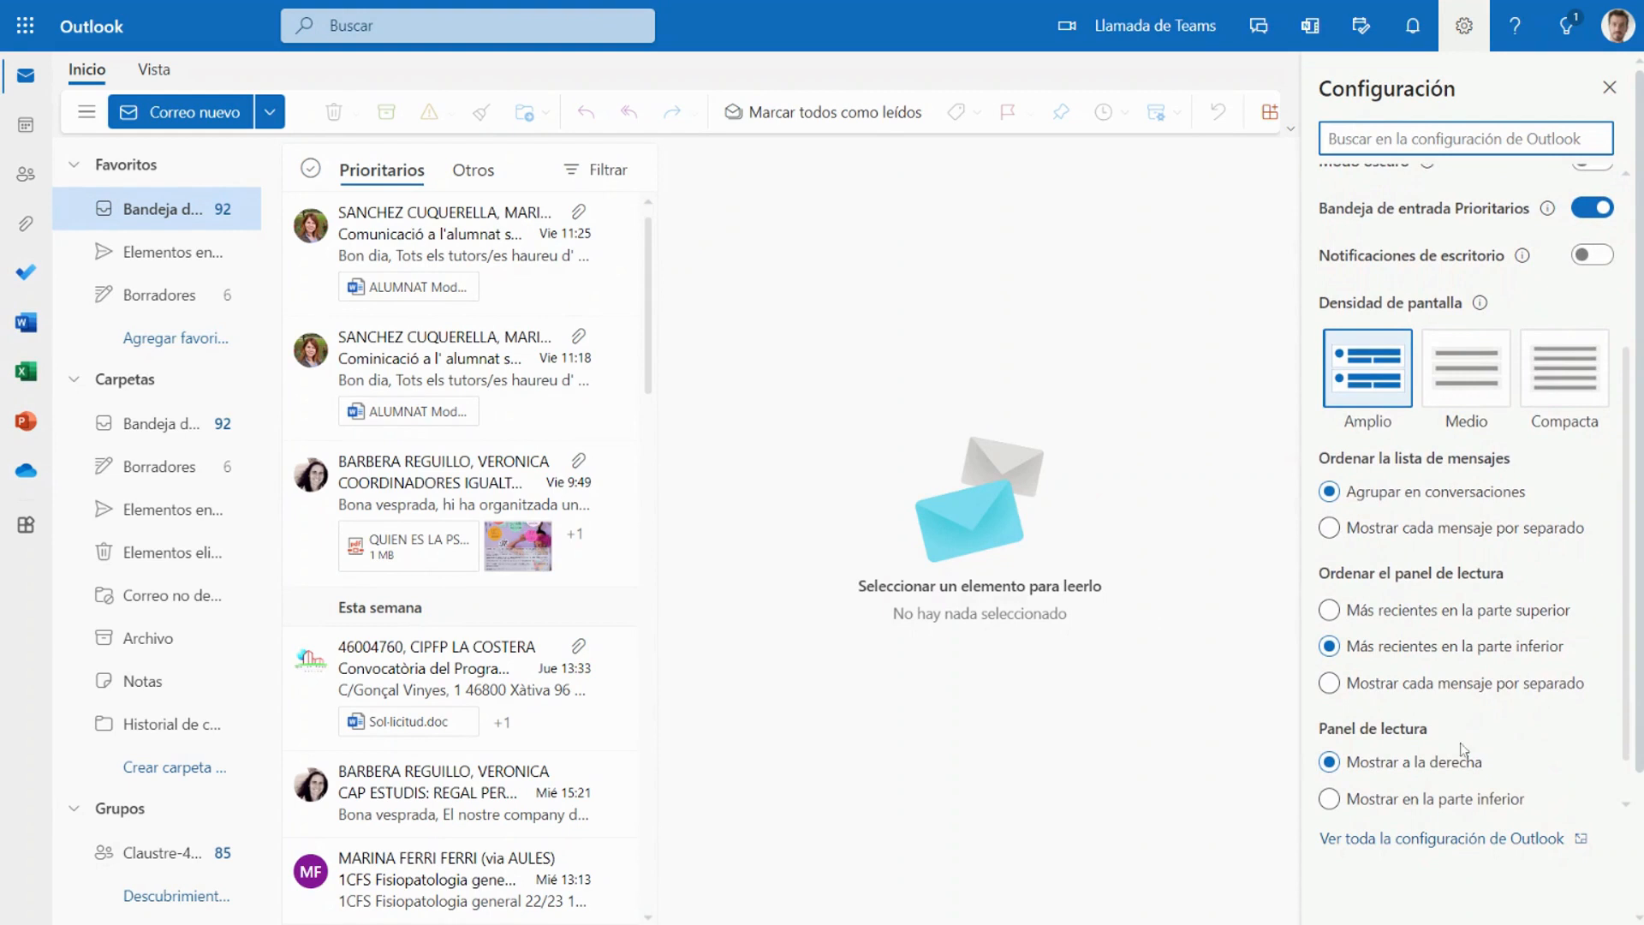
click(1404, 842)
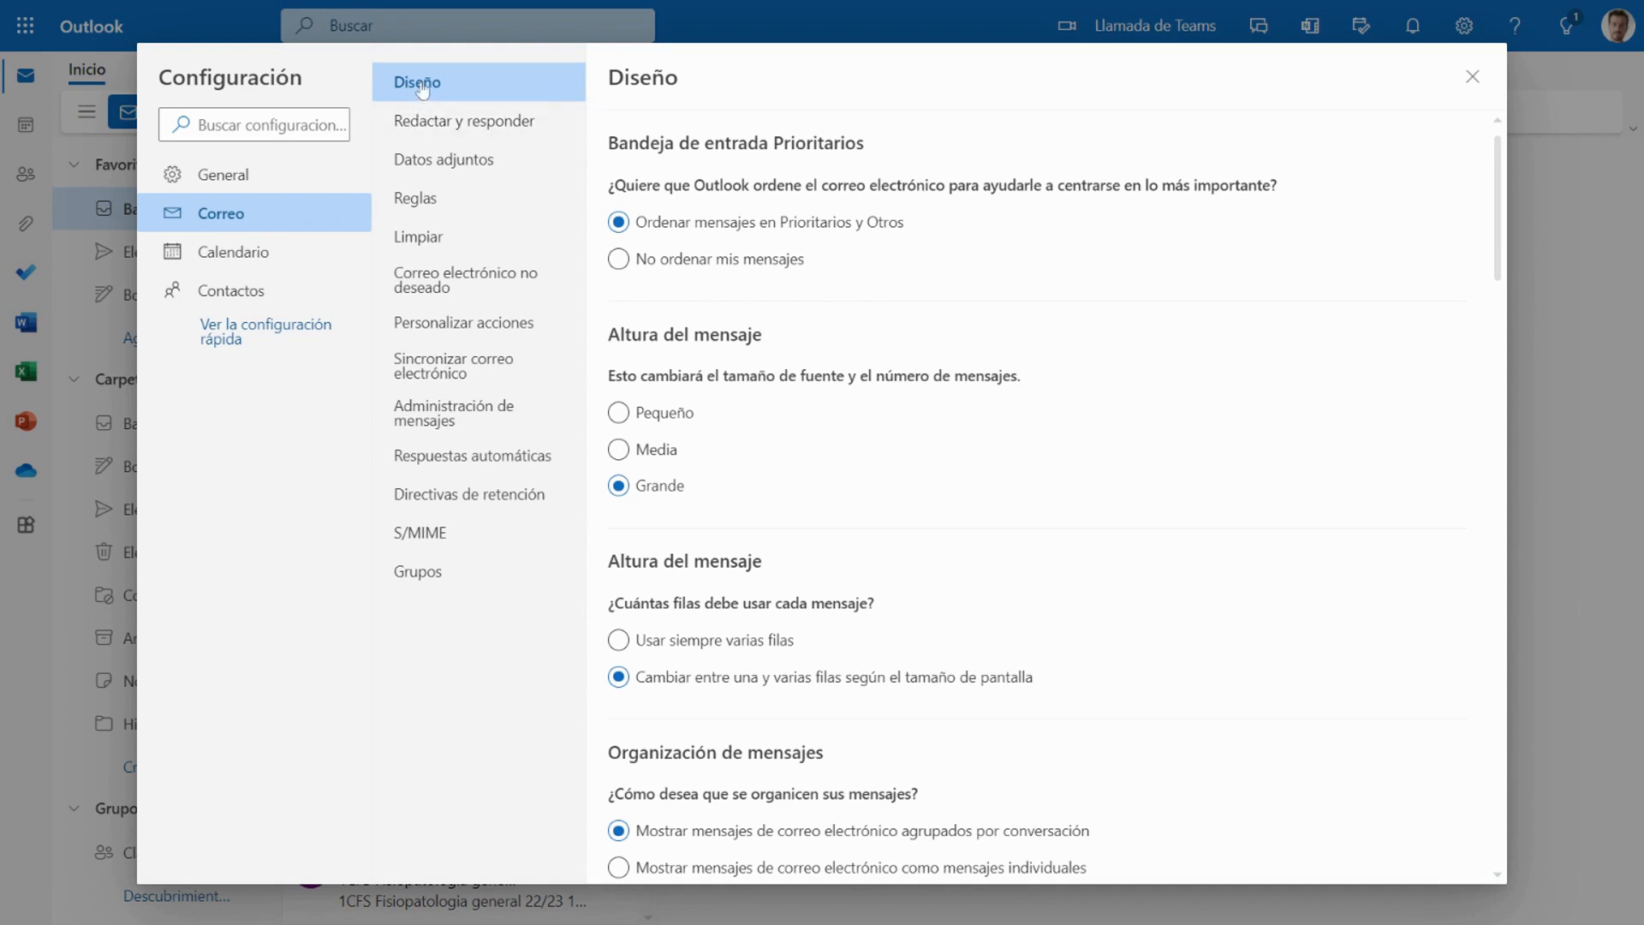
click(431, 129)
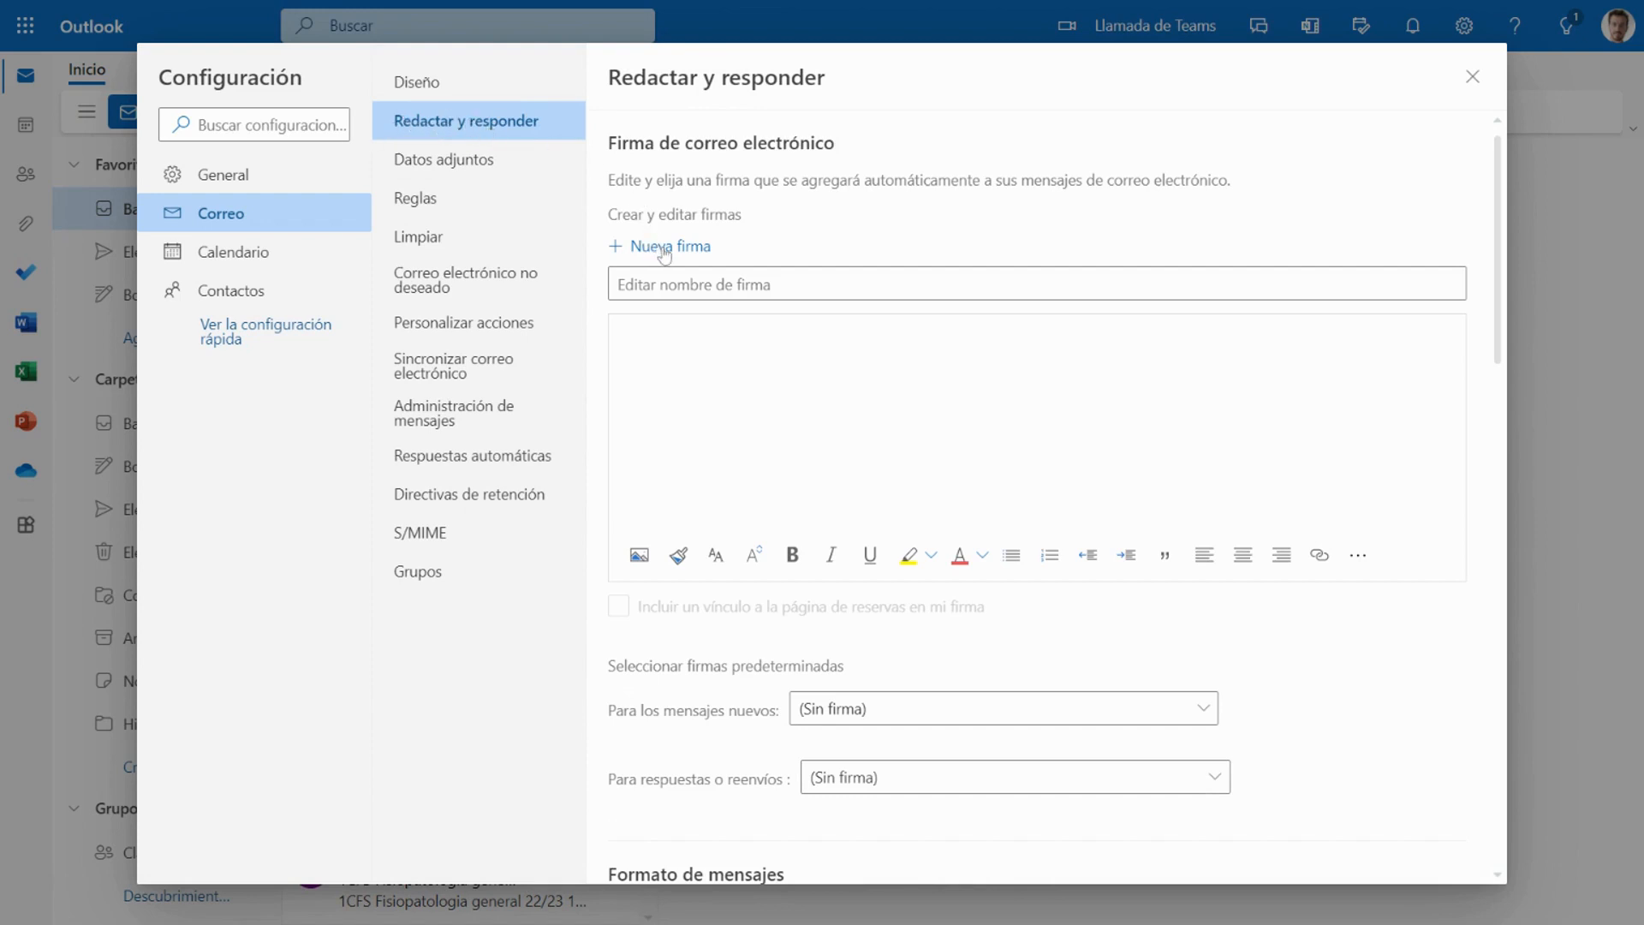
Name the new email signature "CIPFP La Costera"
click(677, 282)
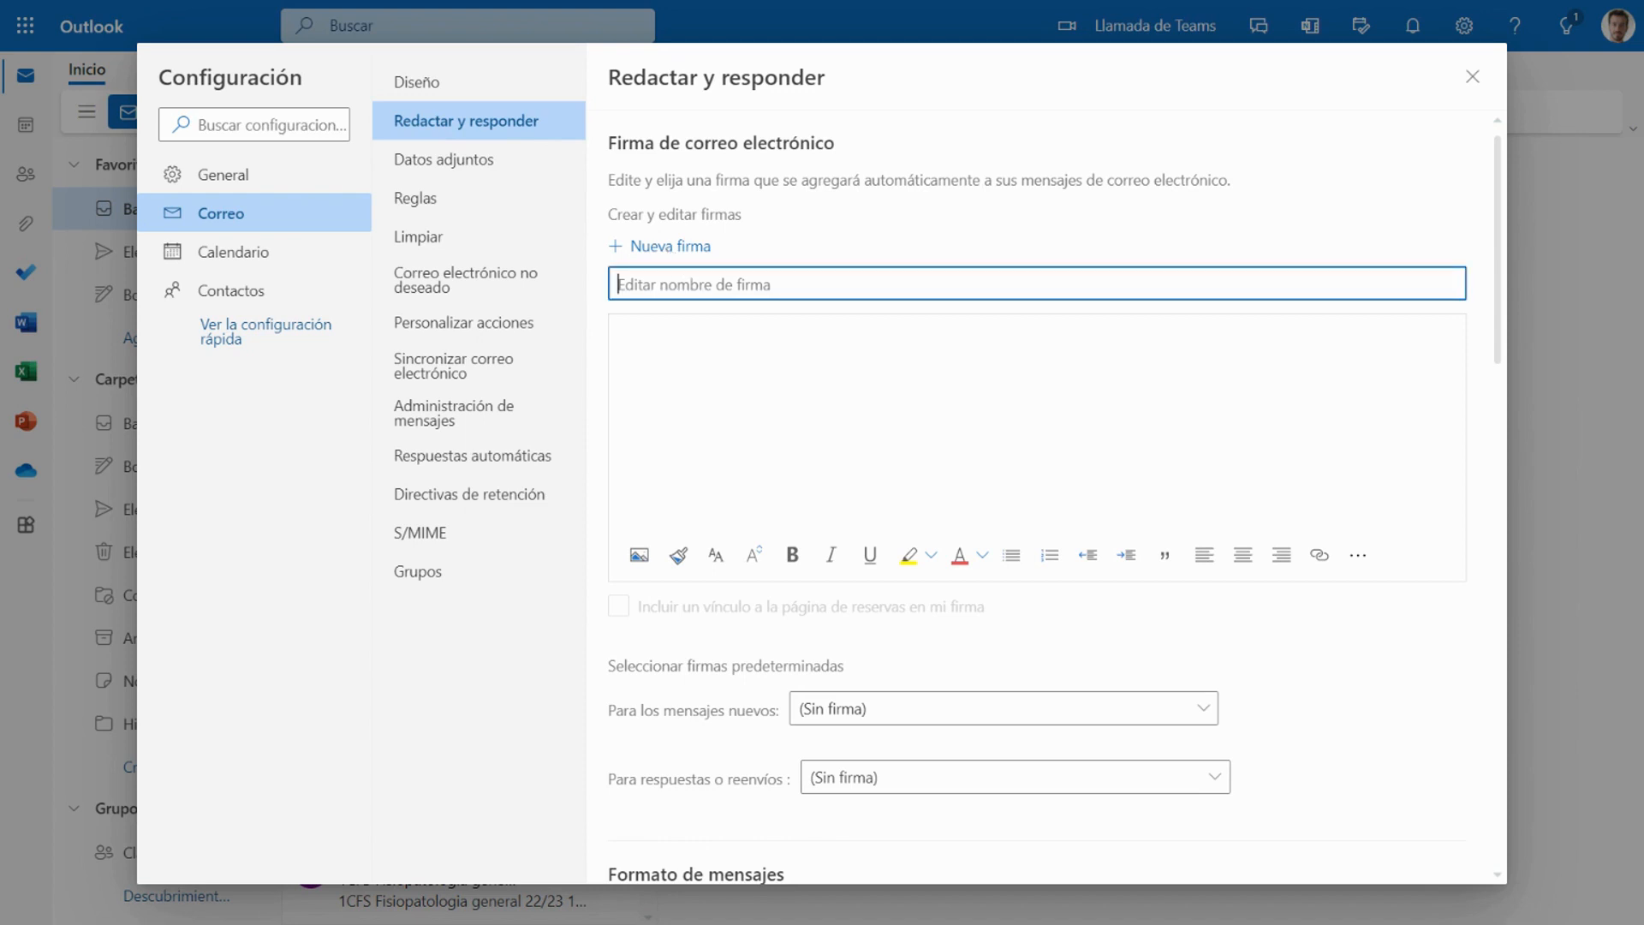
text(F)
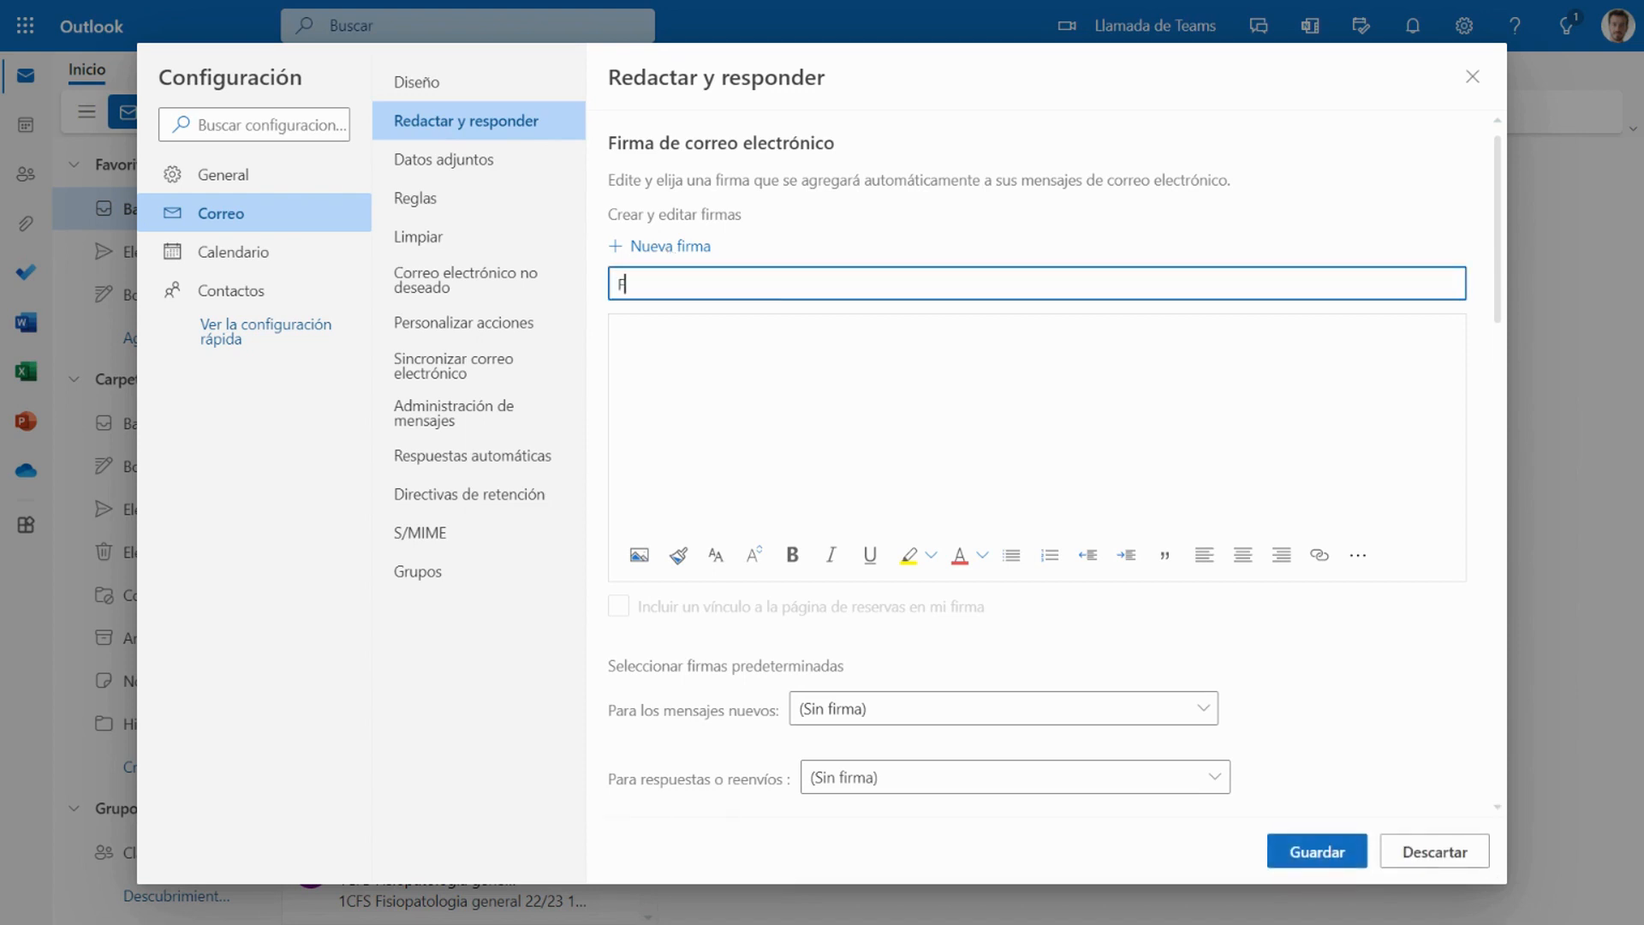
key(BackSpace)
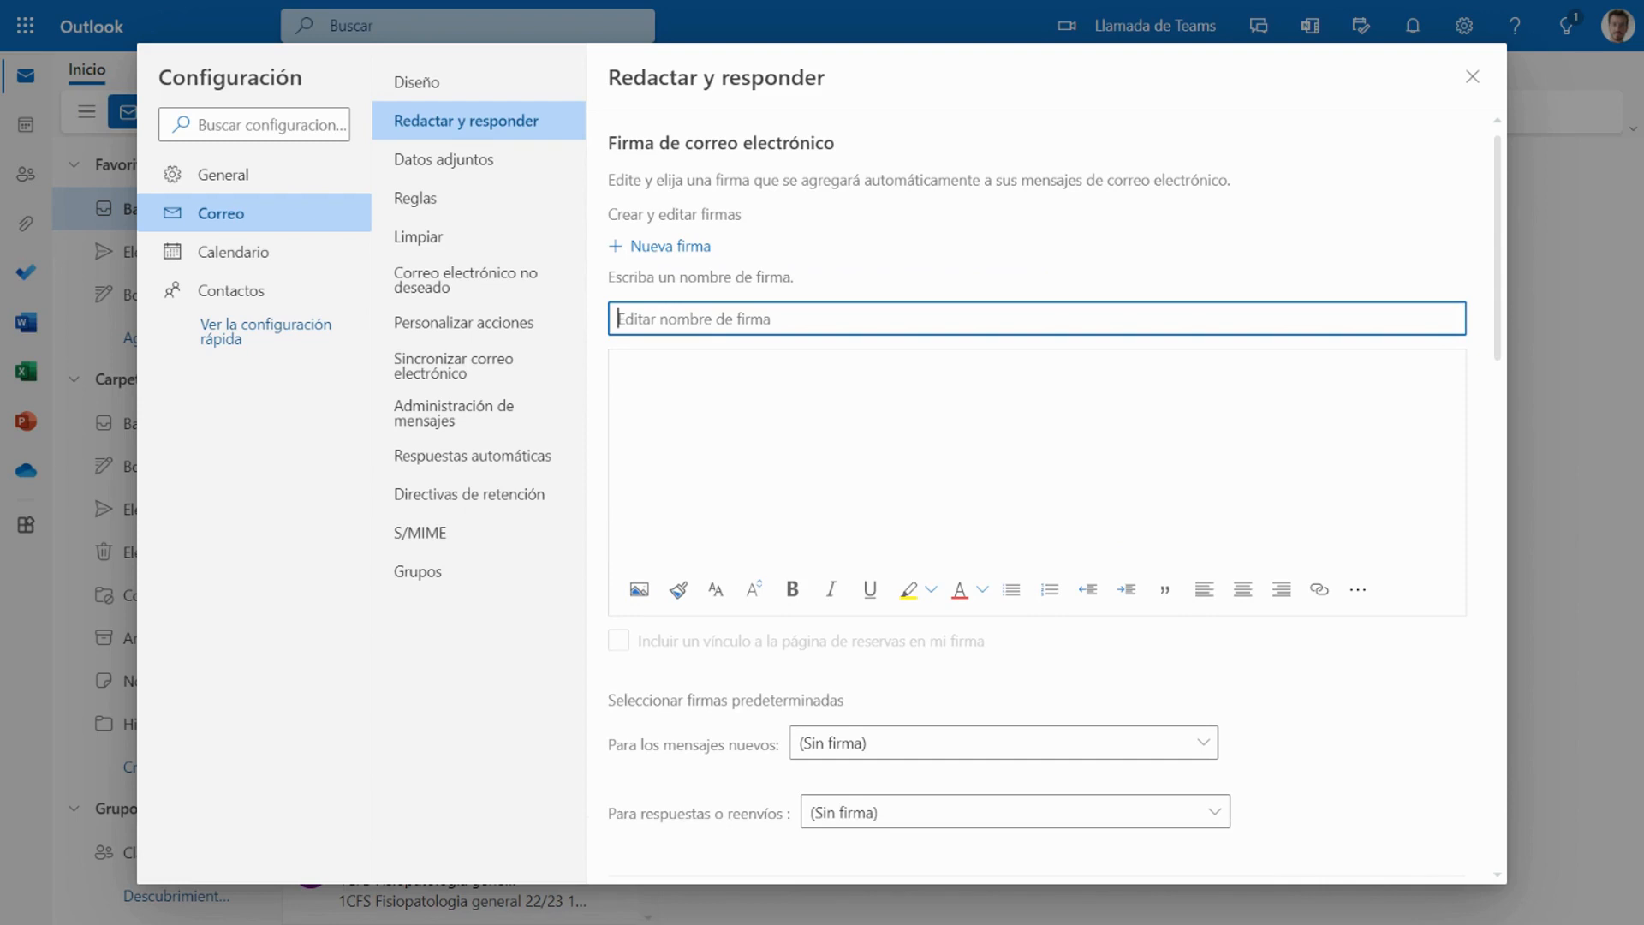
text(CIP)
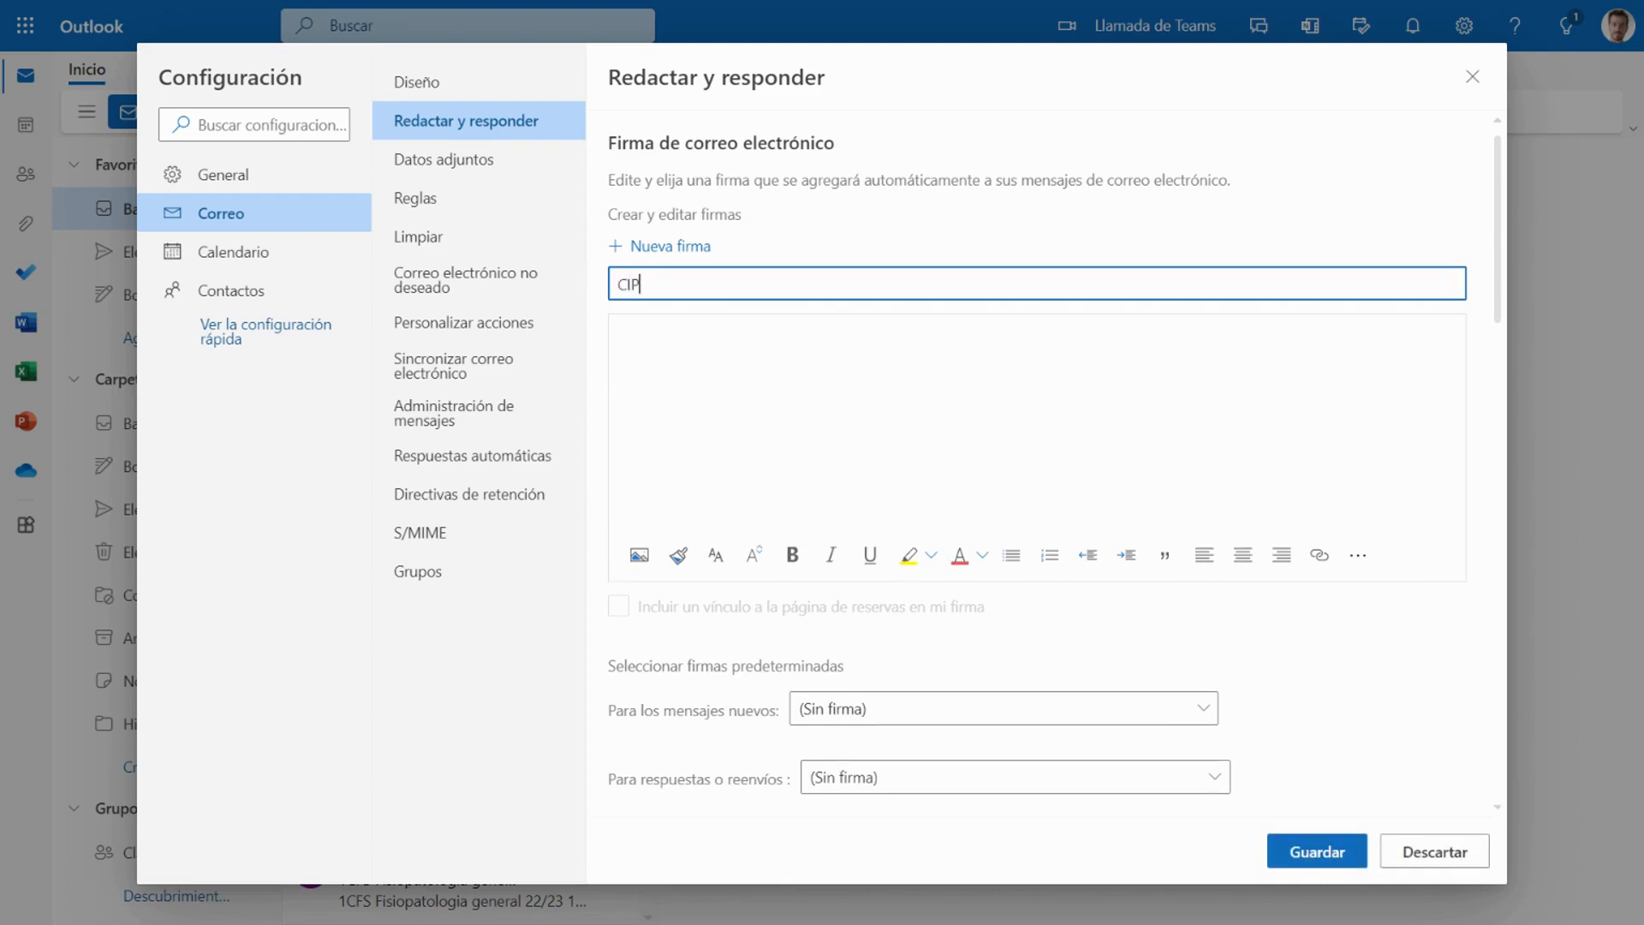
text(FP La Costera)
Enter the full name, "Departament de Sanitària" and "Professor de PS - Diagnòstic" on separate lines of the signature body
click(621, 335)
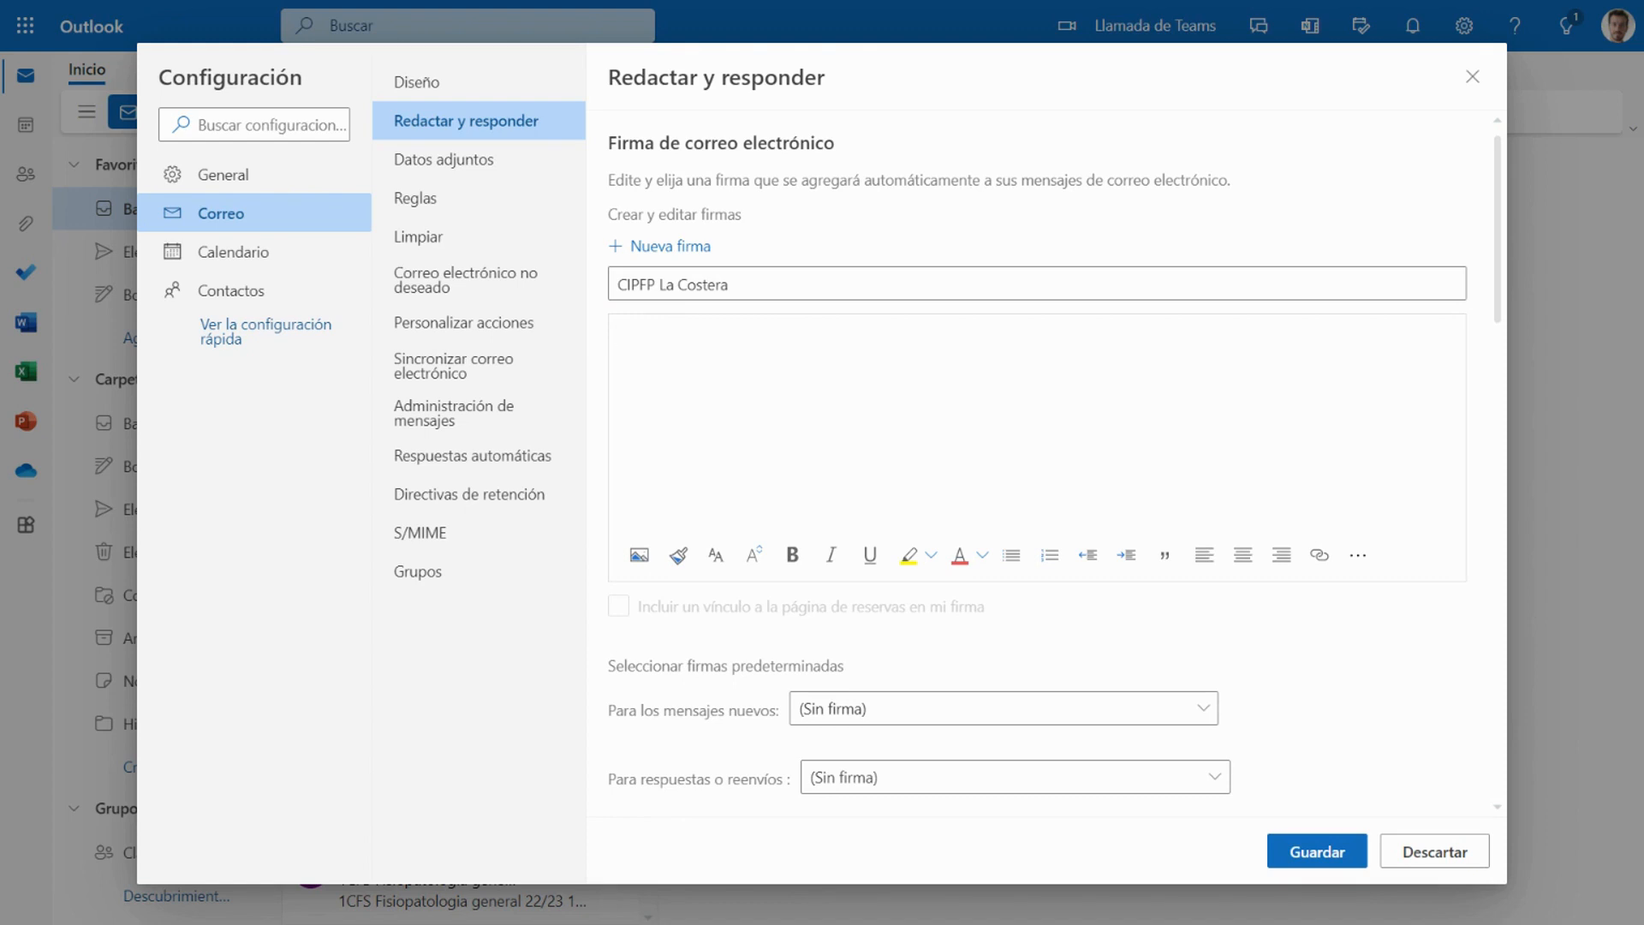
text(Carlos Casterá Redal)
key(Return)
text(Departa)
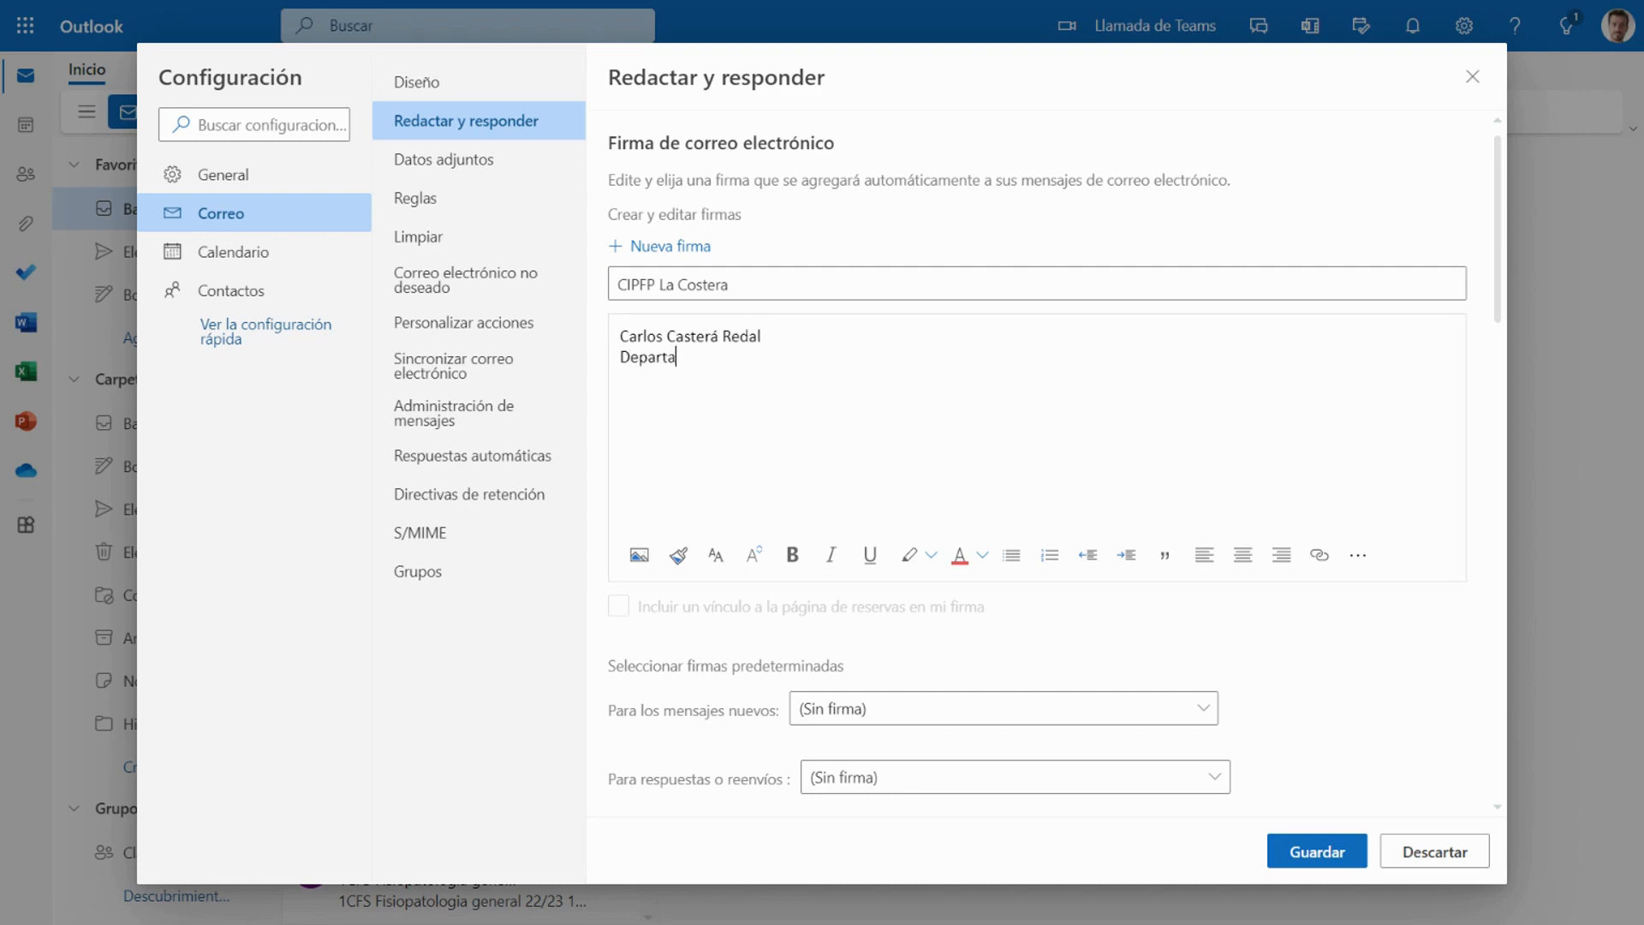
text(ment deSanitàr)
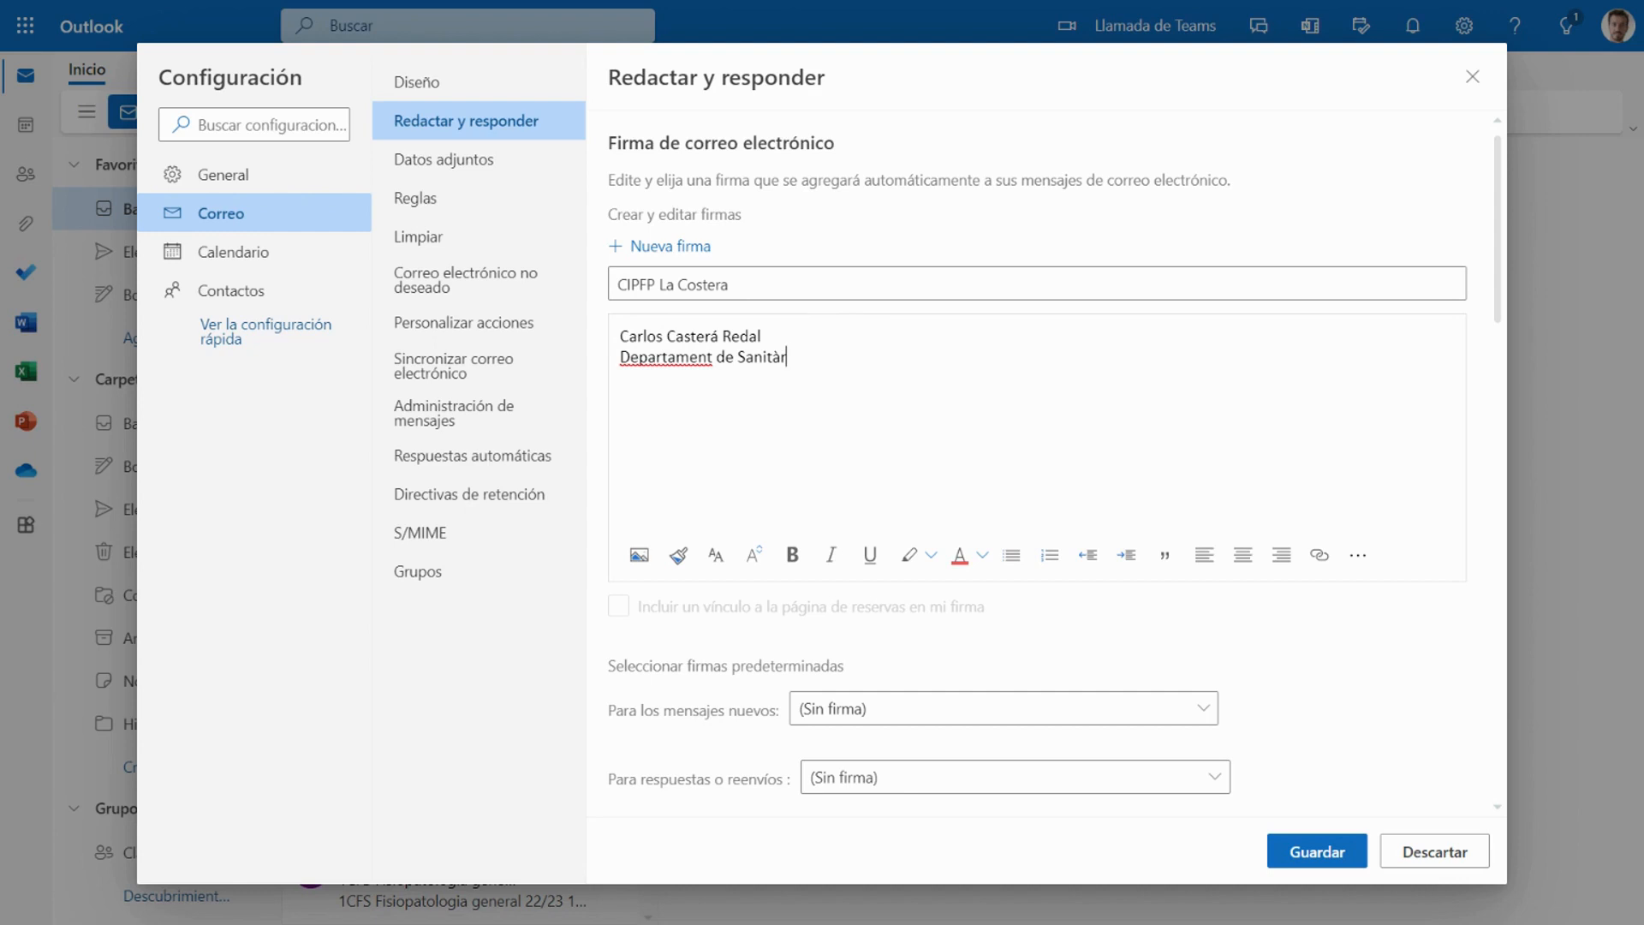
text(ia Professor de PS)
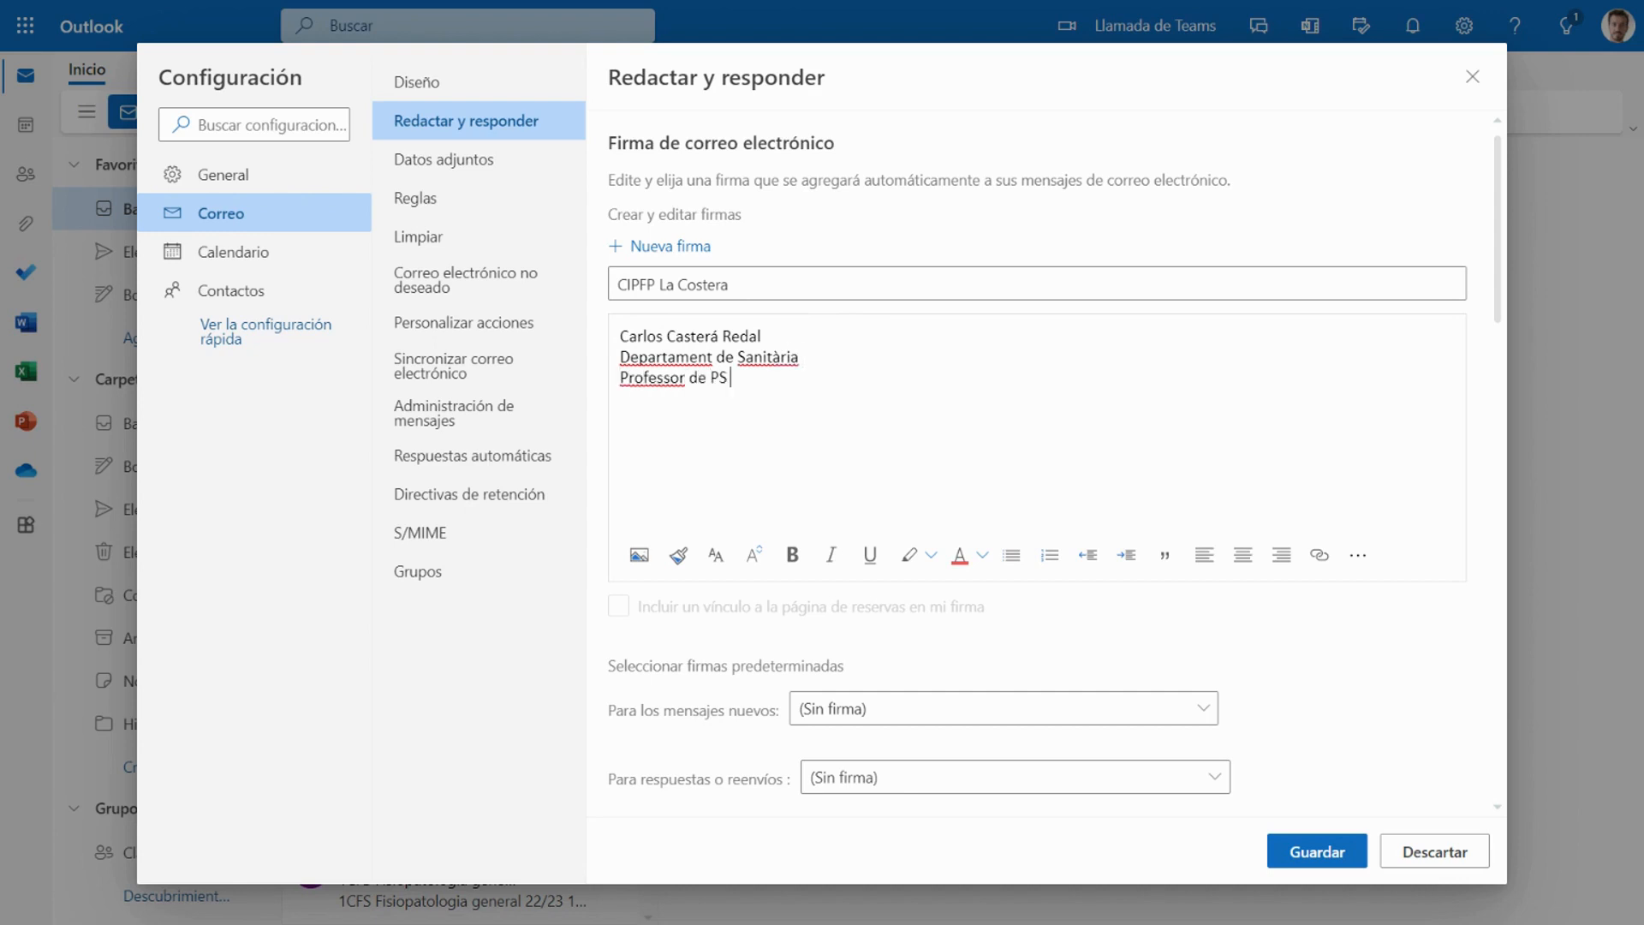
text( - Diagnòstic)
Add "CIPFP La Costera" as the fourth line of the signature body, below the teaching post
key(Return)
text(Ci)
text(IPFP La CO)
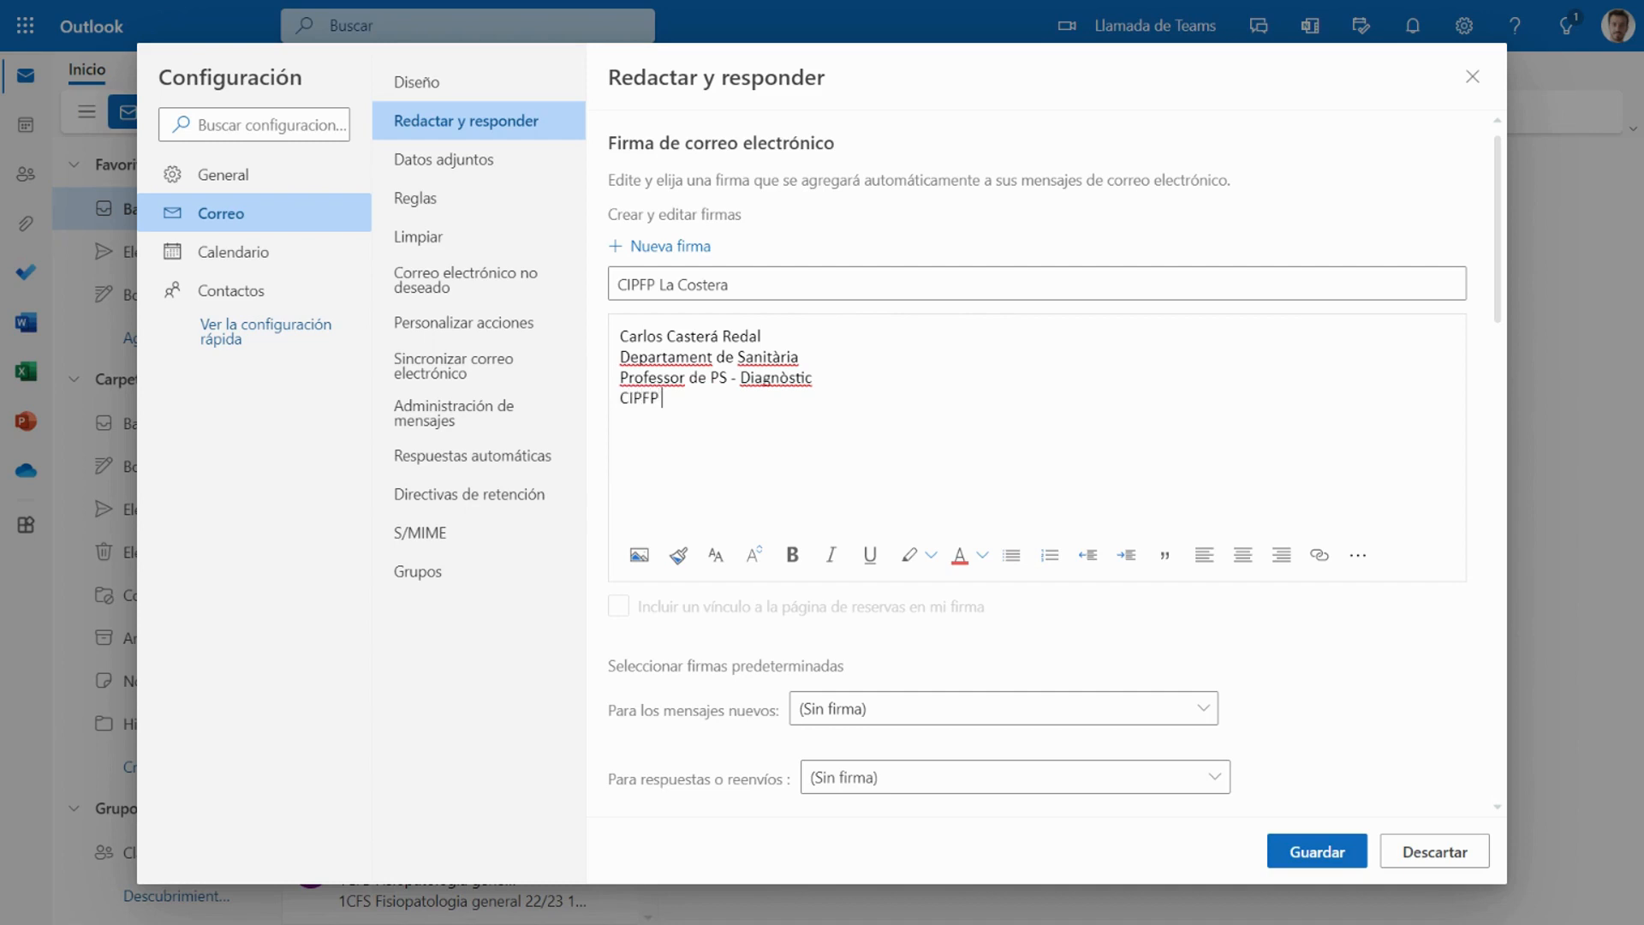
text(stera)
key(Left)
key(Left)
key(Left)
key(Left)
key(Left)
key(BackSpace)
text(o)
Make the "CIPFP La Costera" line and the full-name line of the signature bold
key(End)
key(ctrl+shift+Left)
key(ctrl+shift+Left)
key(ctrl+shift+Left)
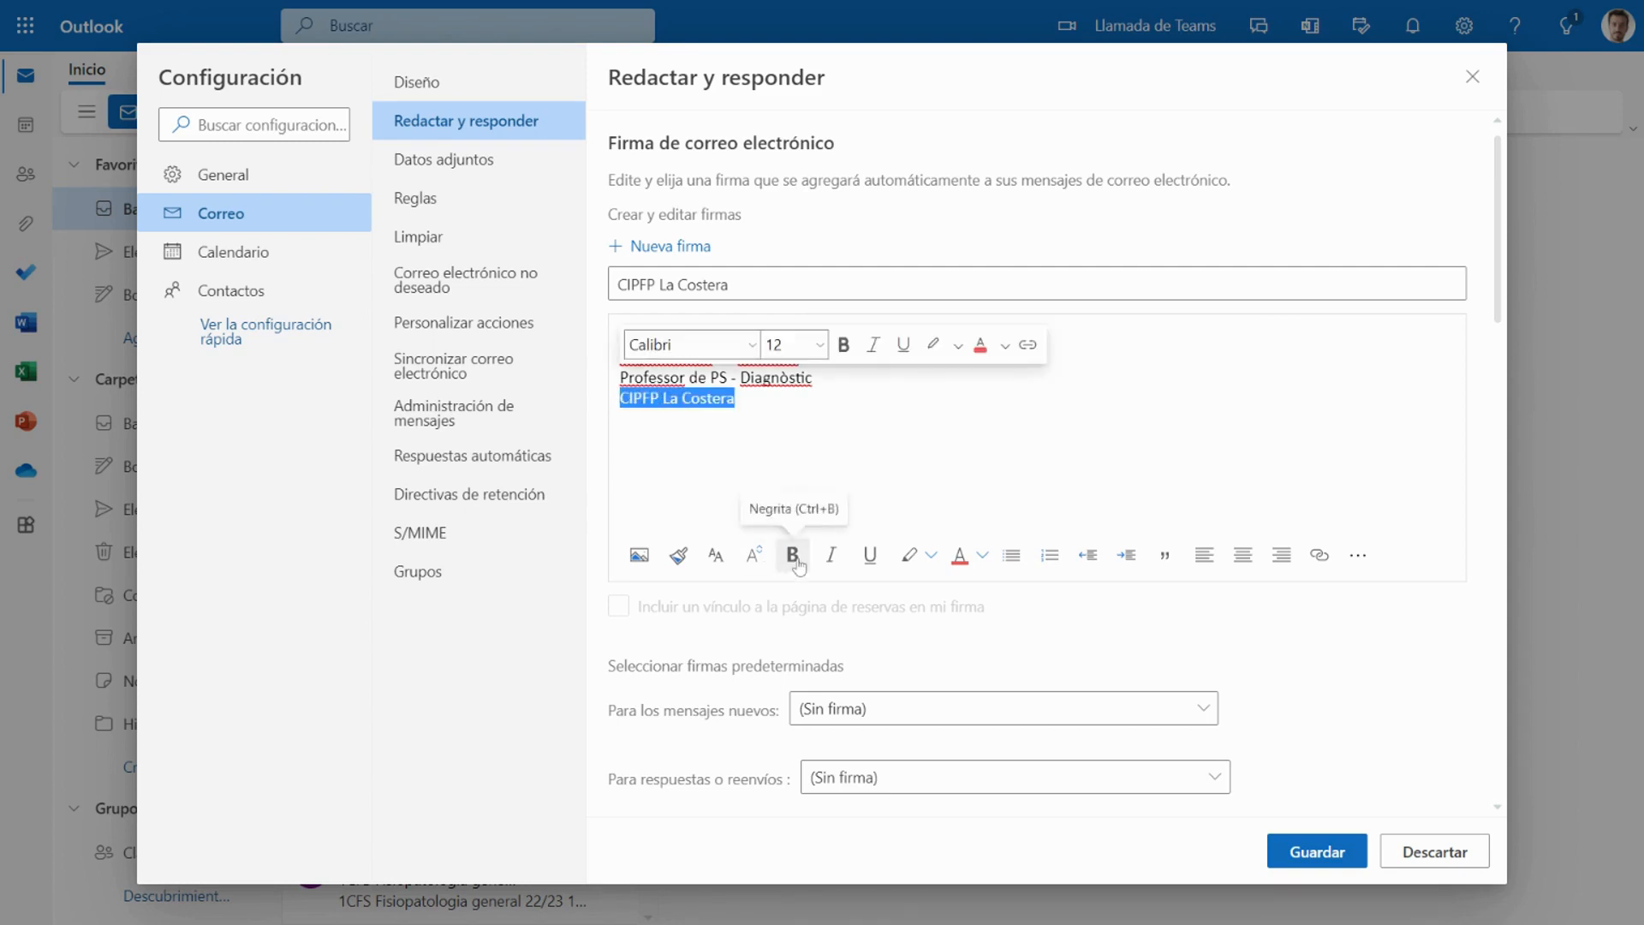
click(793, 555)
key(ctrl+Home)
key(shift+End)
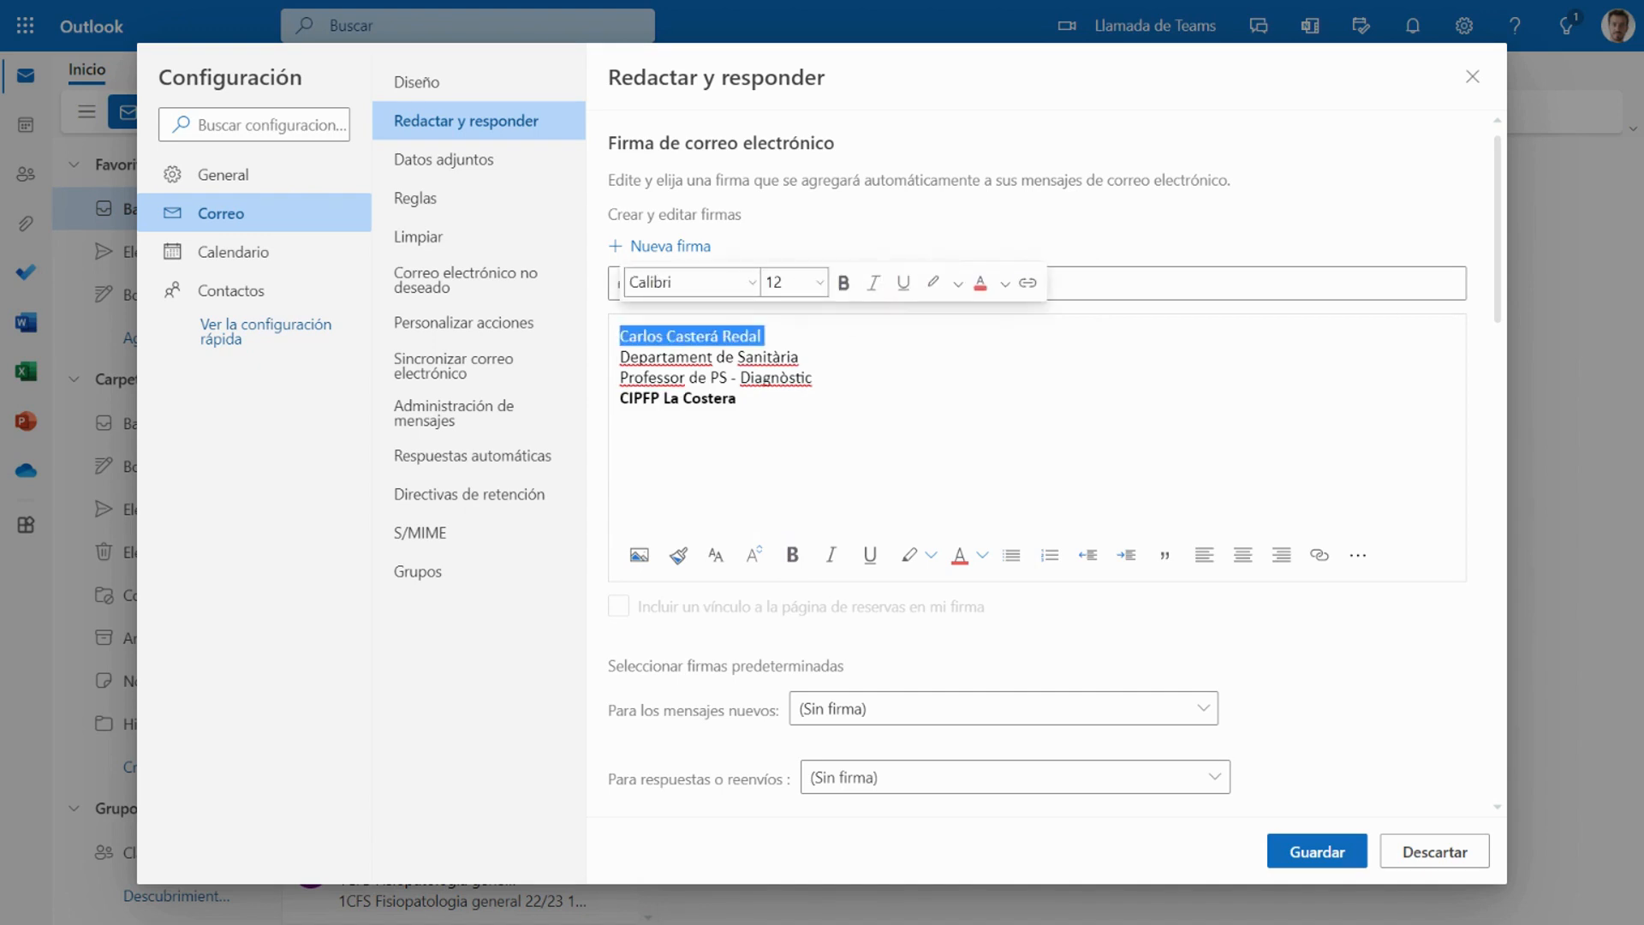
click(784, 557)
Insert the Generalitat Valenciana logo on a new line above the name and shrink it to about the text's width
click(737, 398)
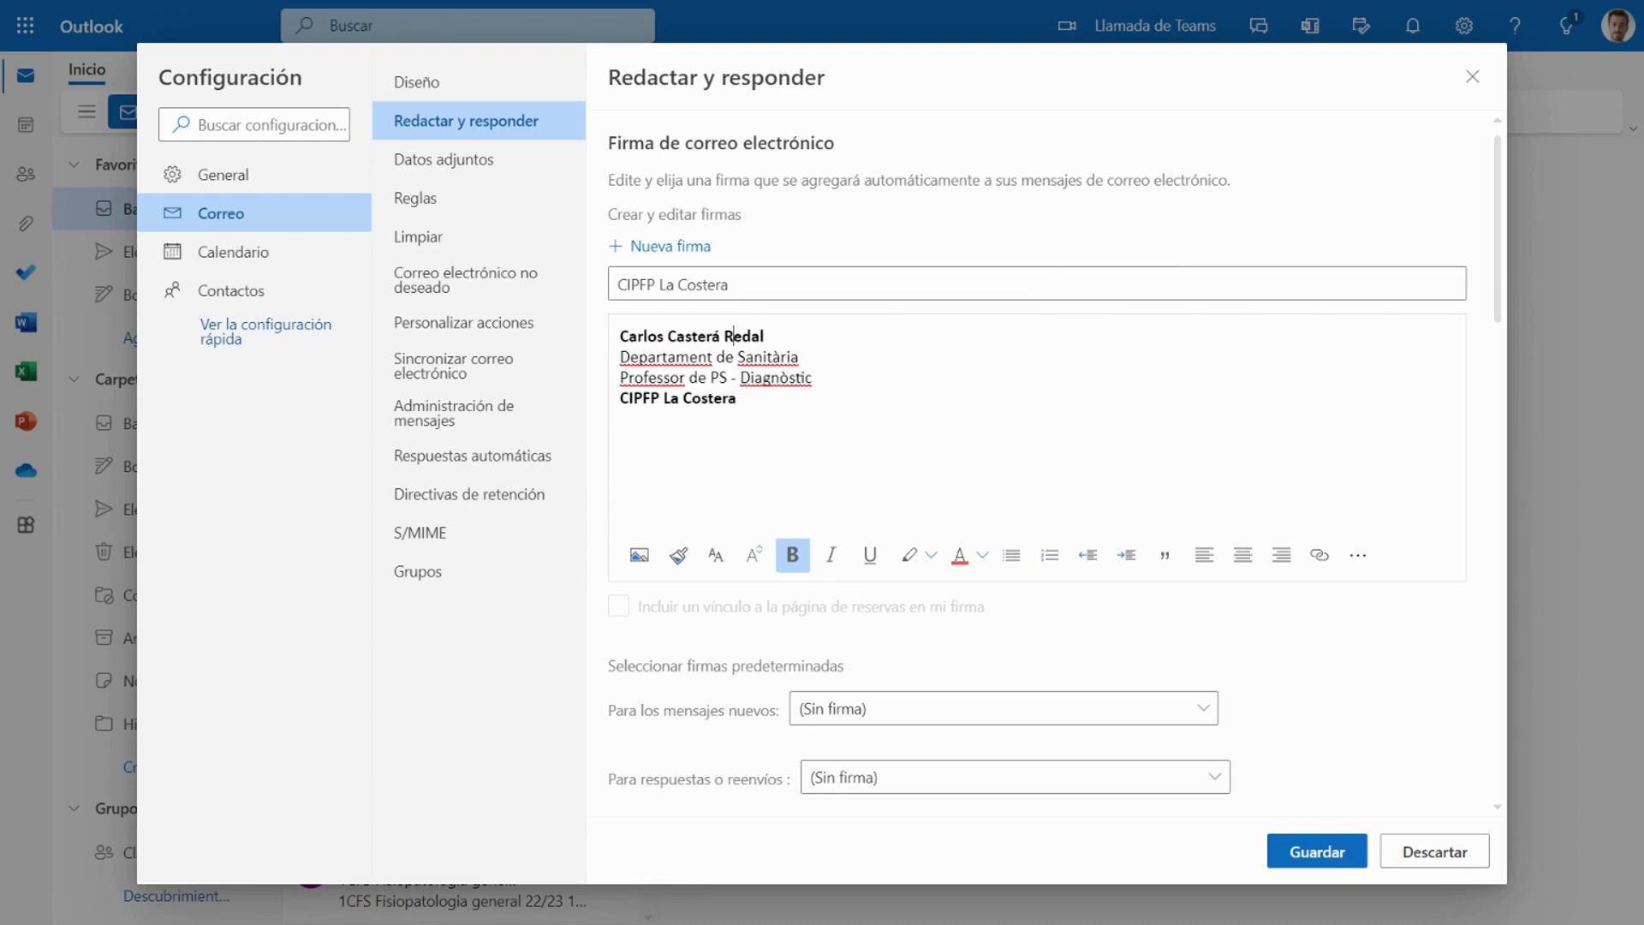
key(Return)
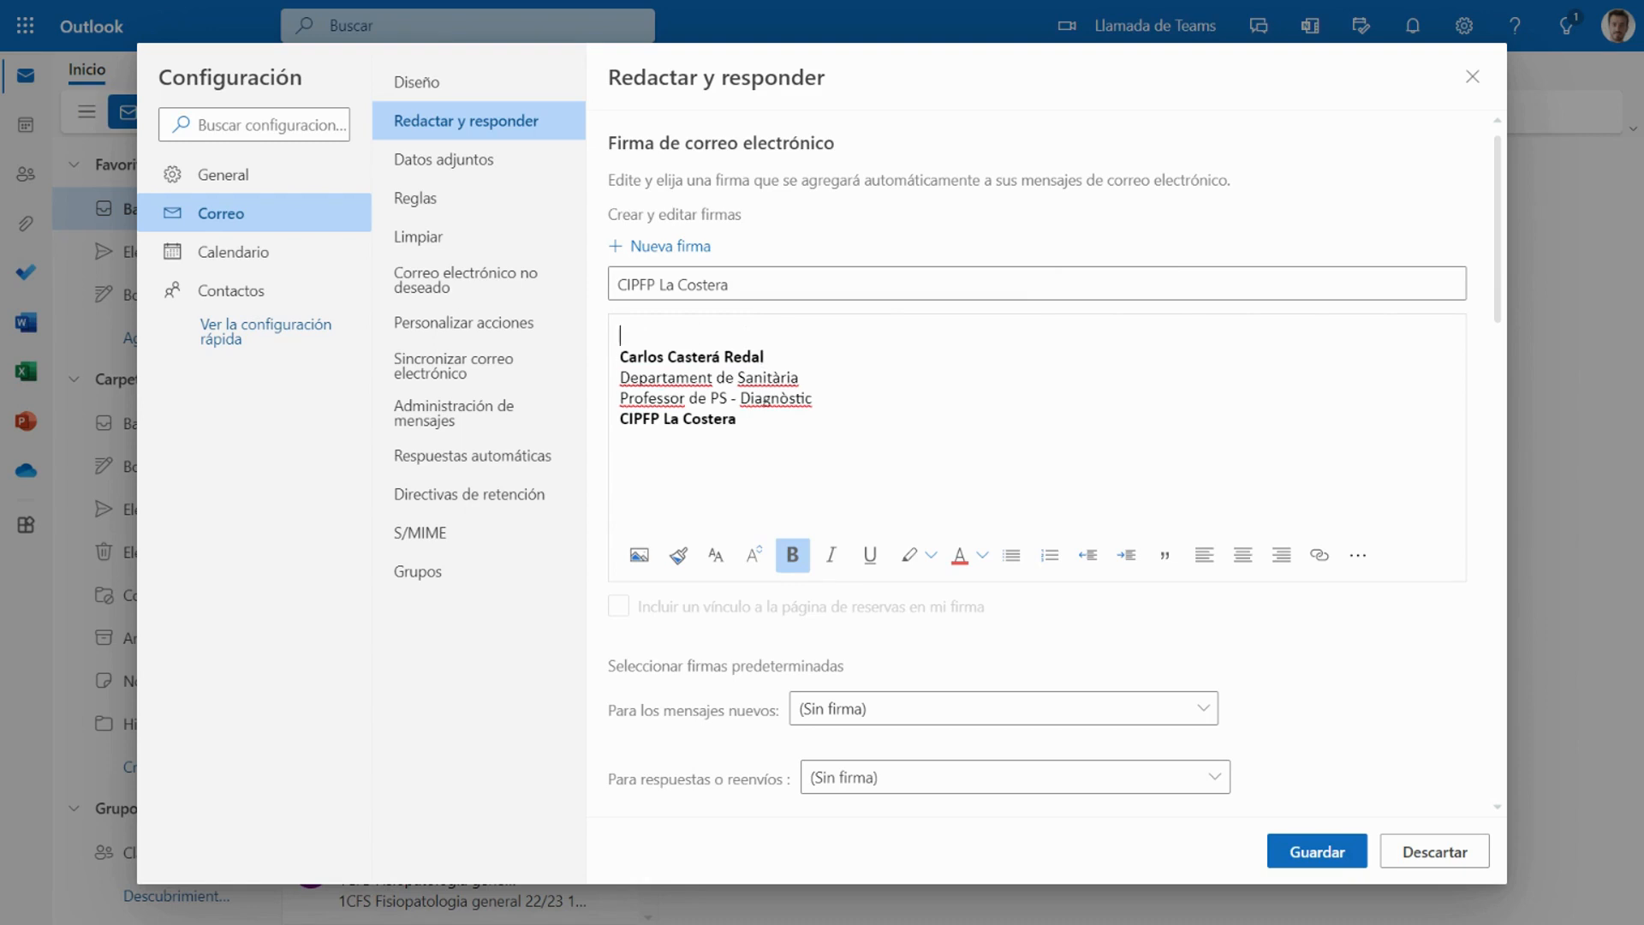
click(1368, 559)
click(639, 557)
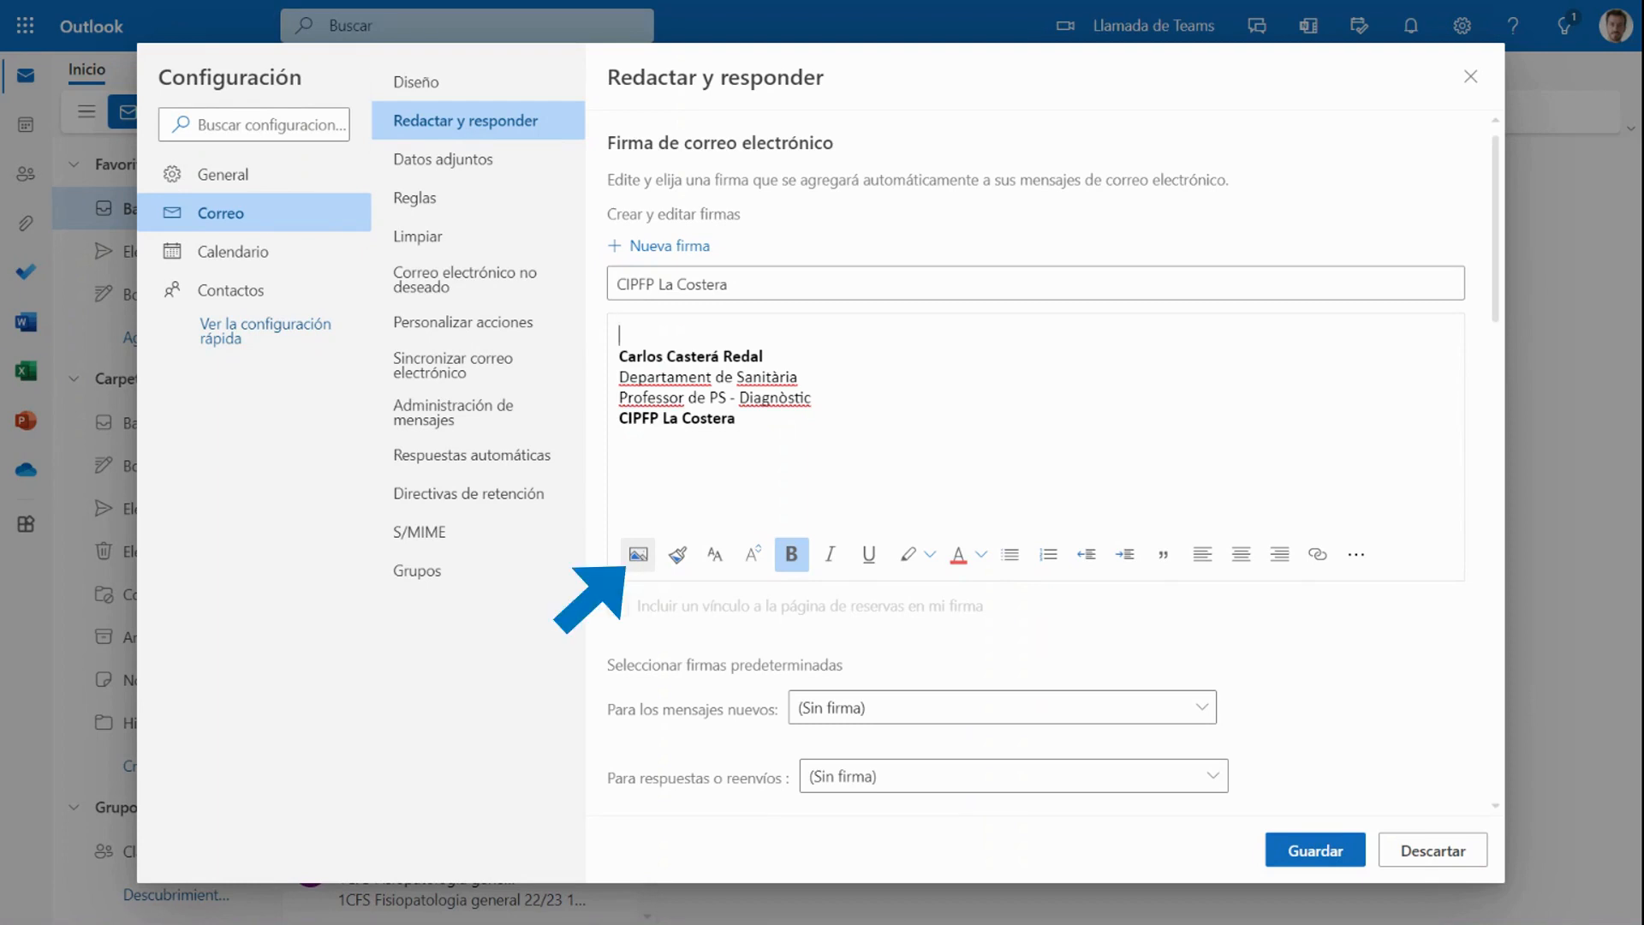
scroll(1028, 419, up, 1)
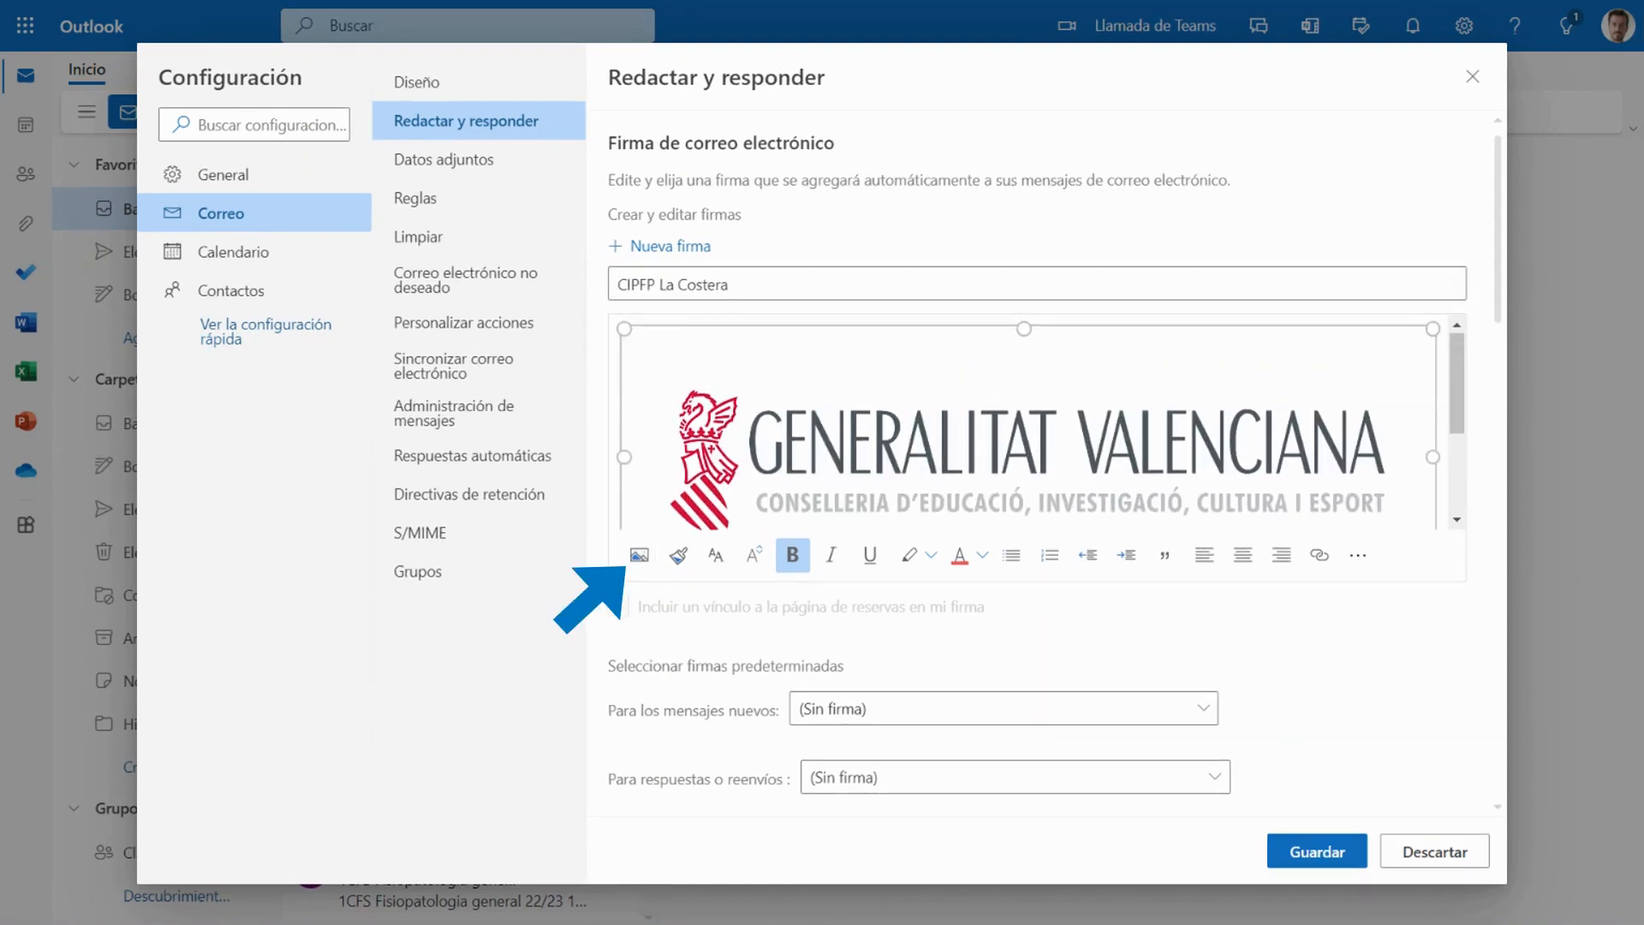
drag(625, 330, 1045, 556)
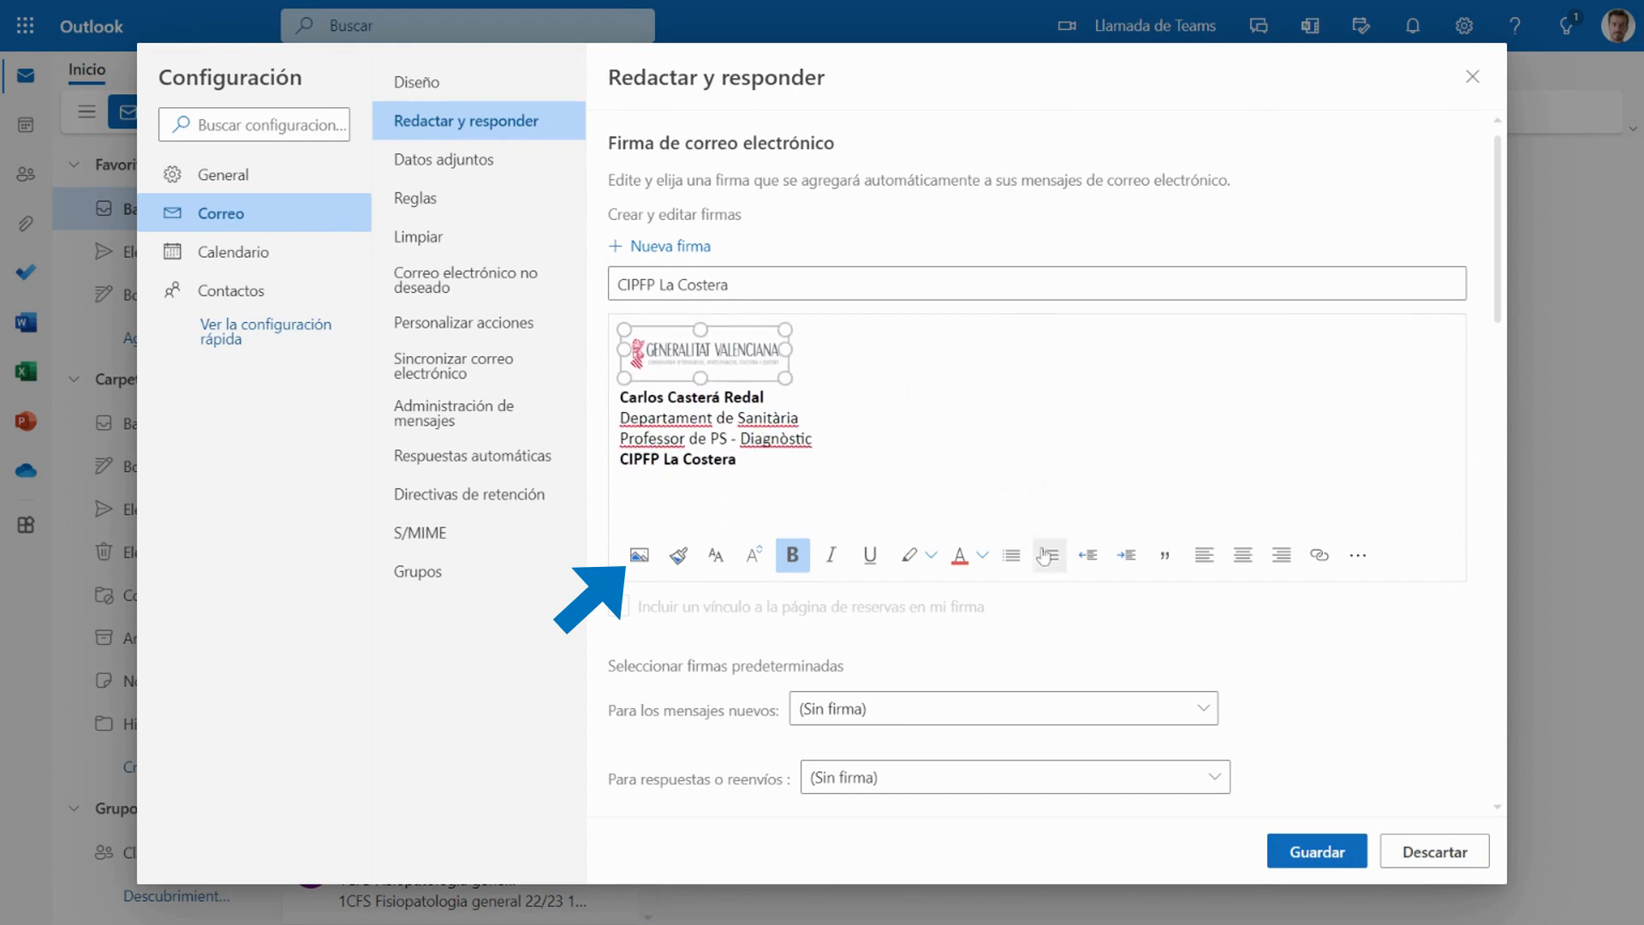
Insert the globe-and-buildings logo below the signature's last text line and reduce its size
click(738, 460)
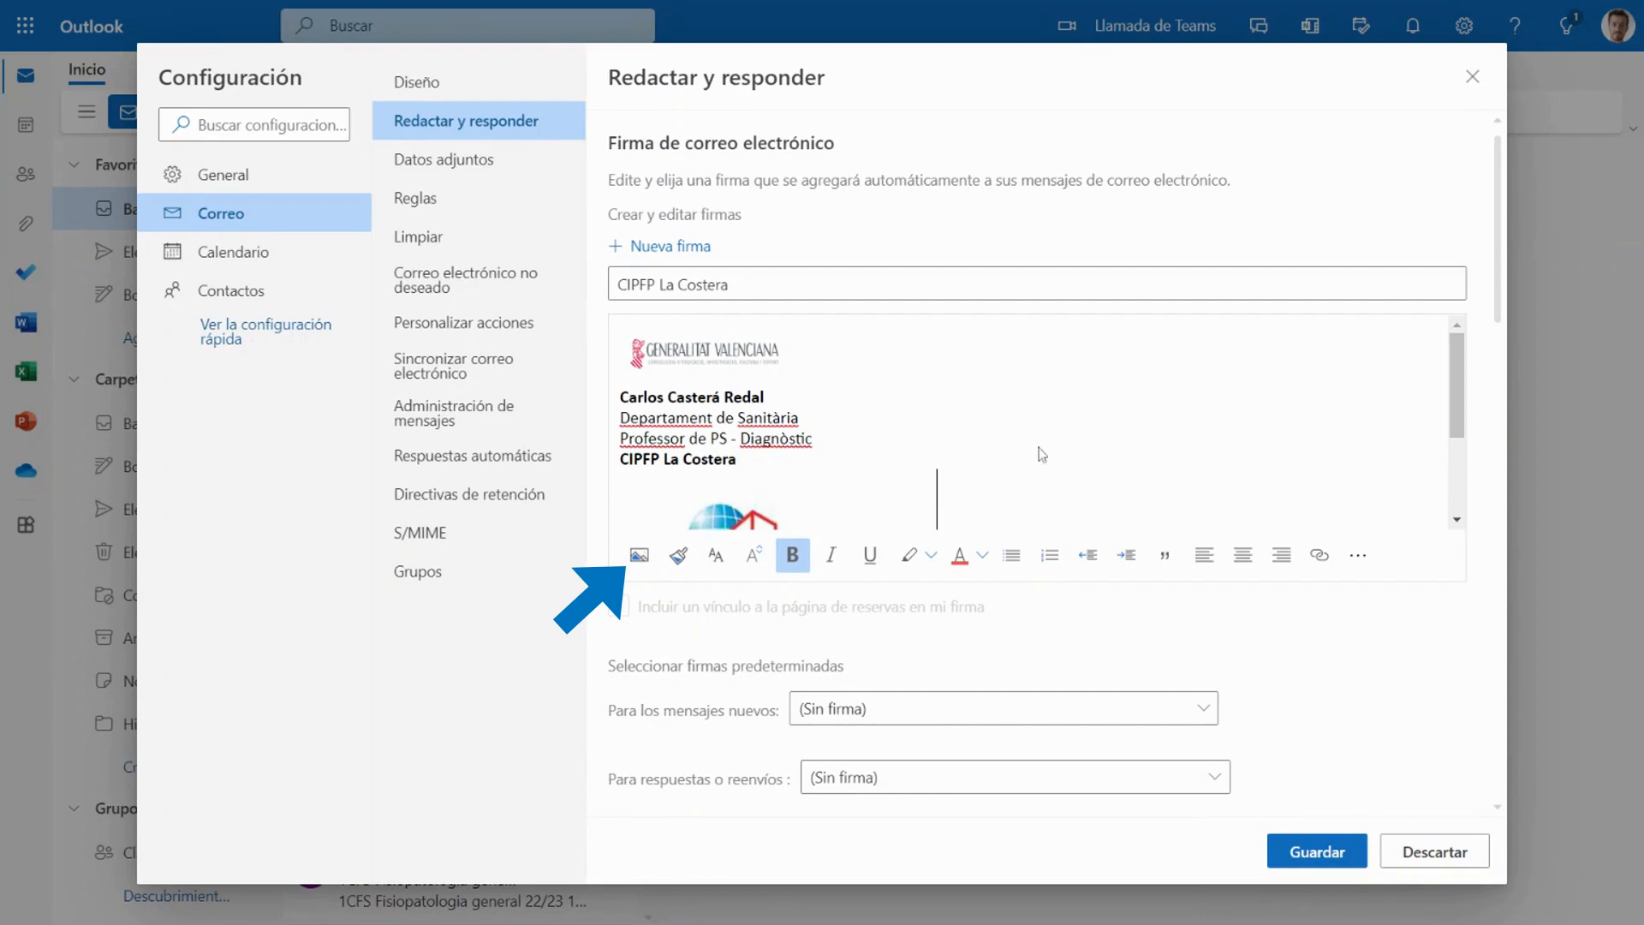
scroll(1043, 454, down, 1)
click(904, 459)
Make all four text lines of the signature italic
mouse_move(934, 361)
mouse_down()
mouse_move(892, 351)
mouse_move(801, 400)
mouse_move(630, 332)
mouse_move(667, 386)
mouse_move(620, 386)
mouse_up()
click(874, 333)
click(811, 493)
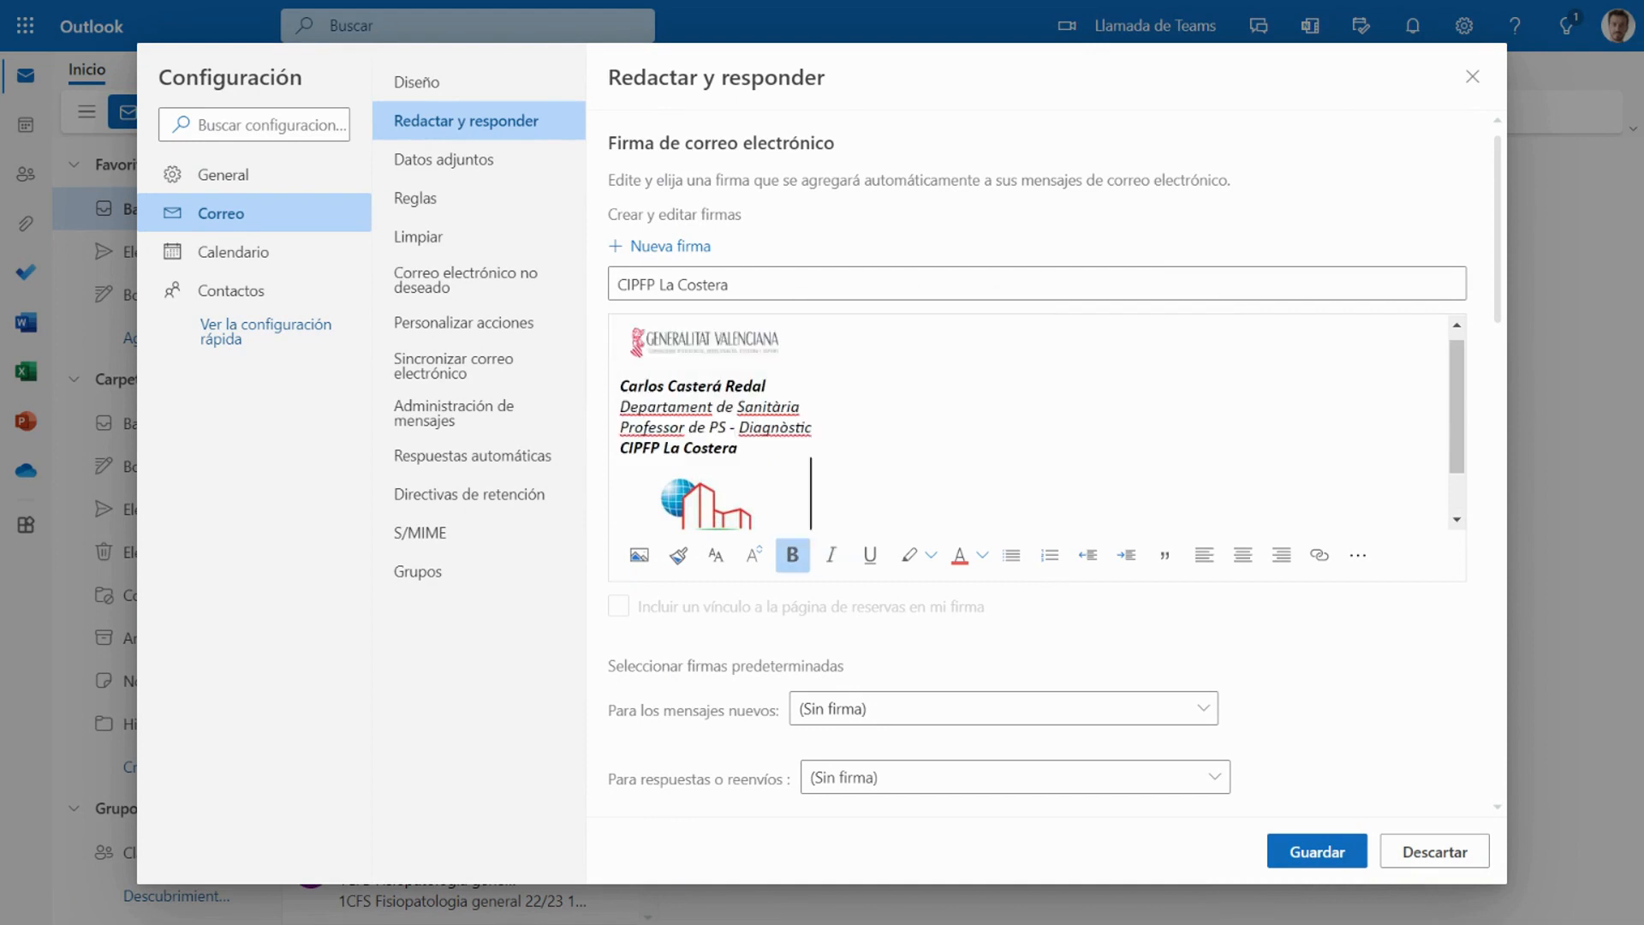
Centre the whole signature content, including both logos and all four text lines
click(716, 344)
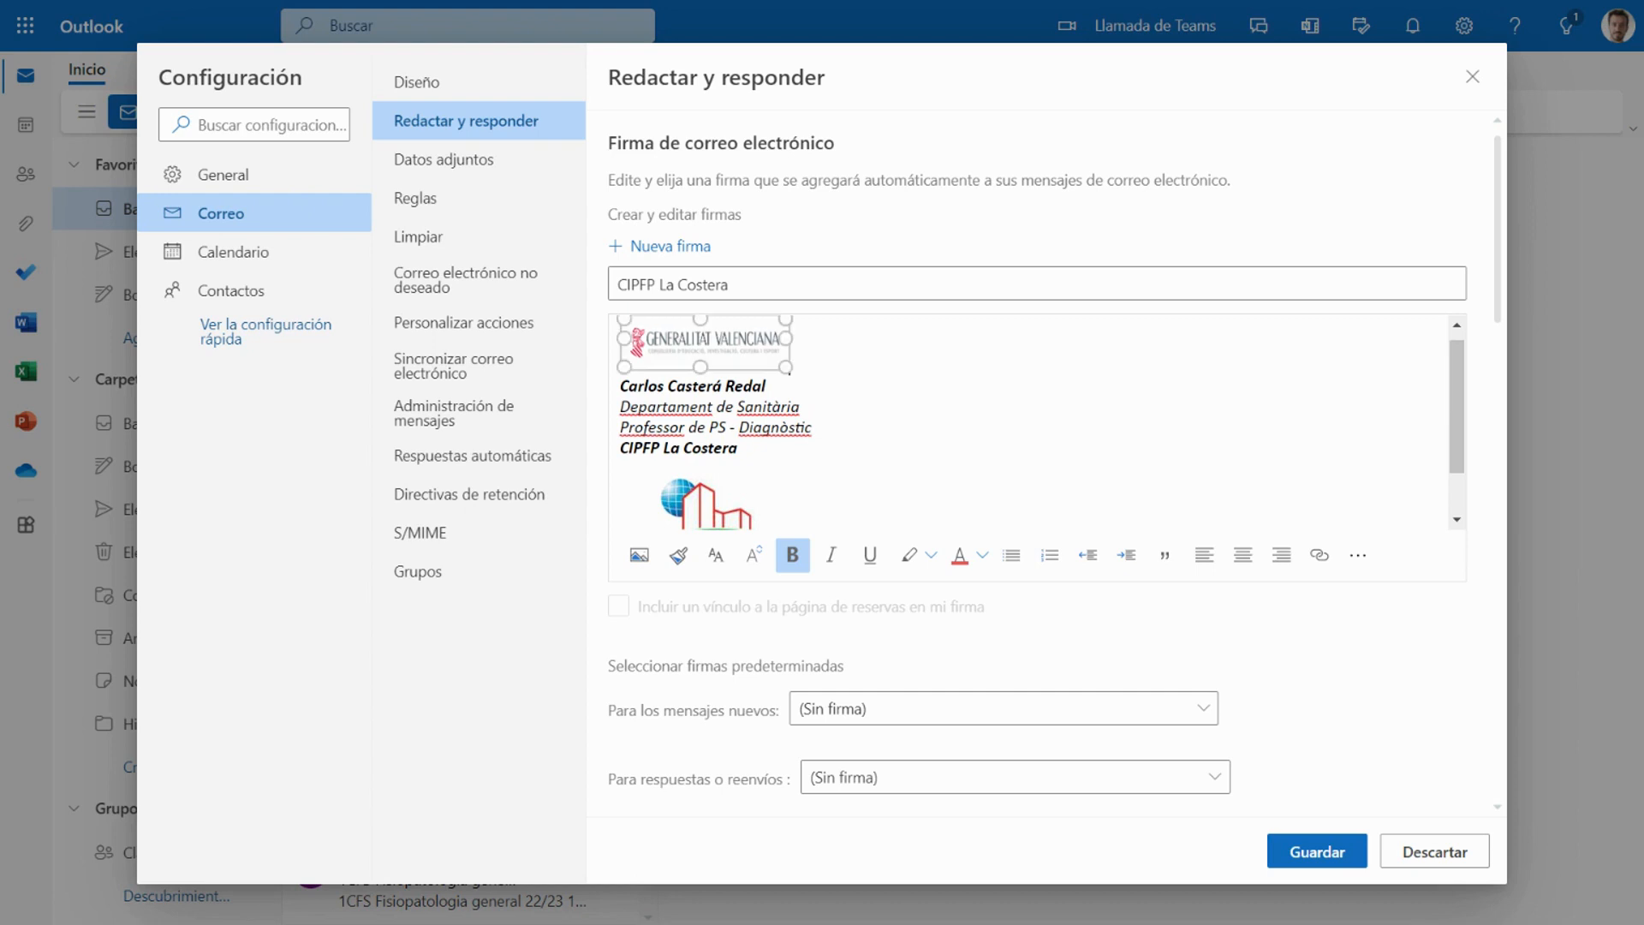
mouse_move(618, 386)
mouse_down()
mouse_move(810, 493)
mouse_move(737, 448)
mouse_up()
click(814, 494)
key(ctrl+a)
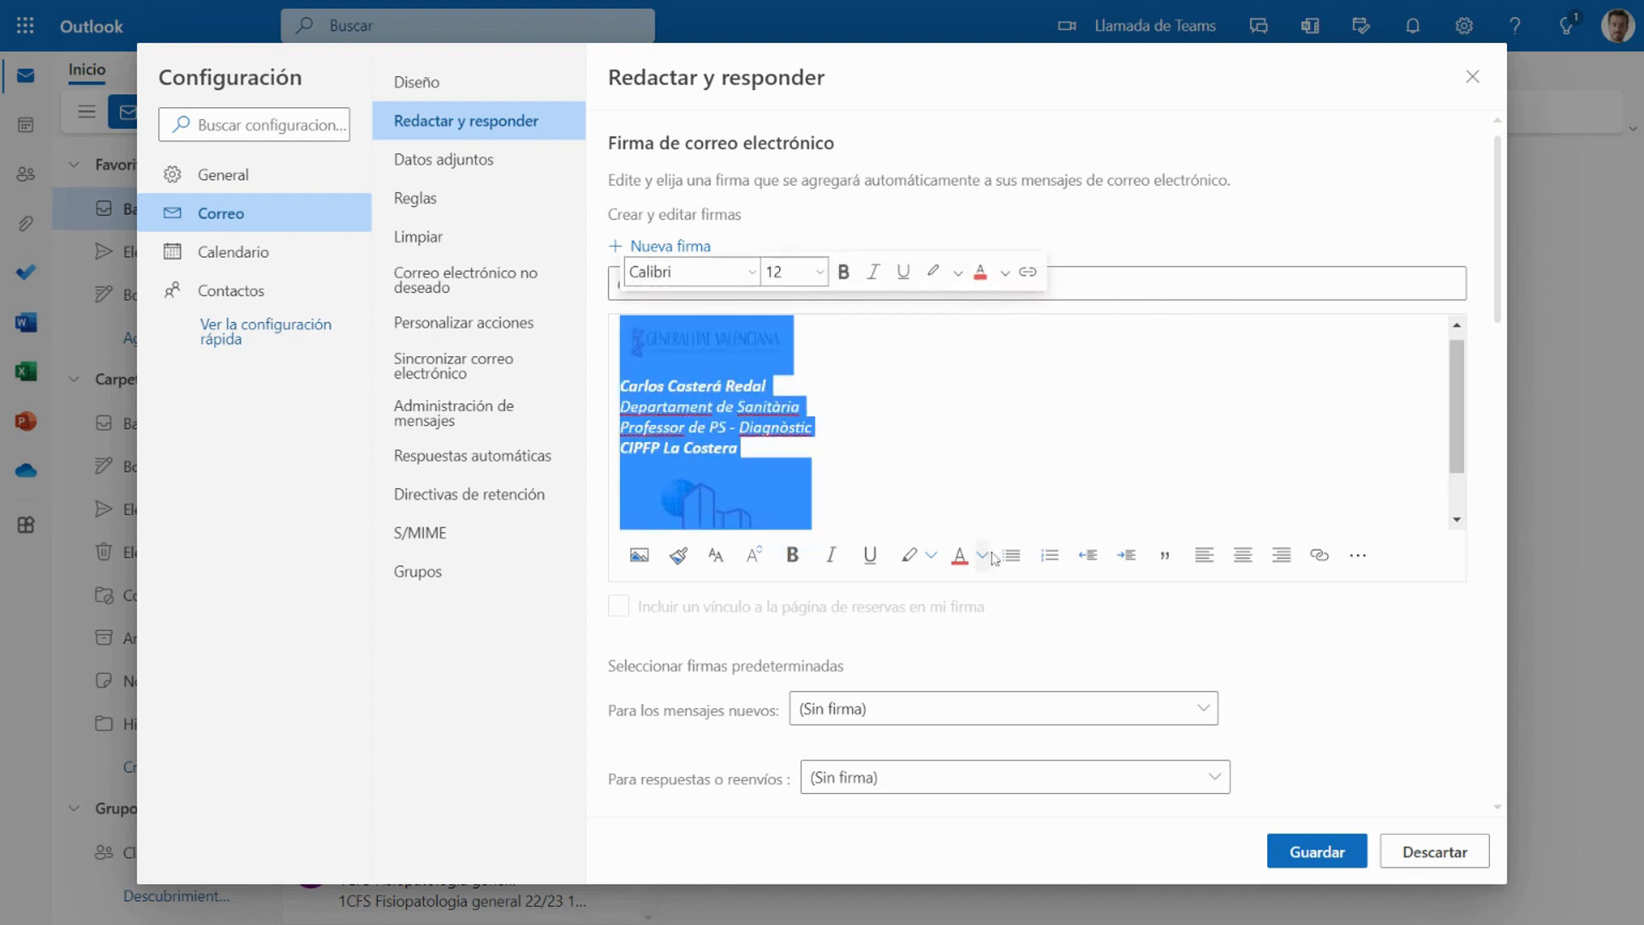
click(1244, 561)
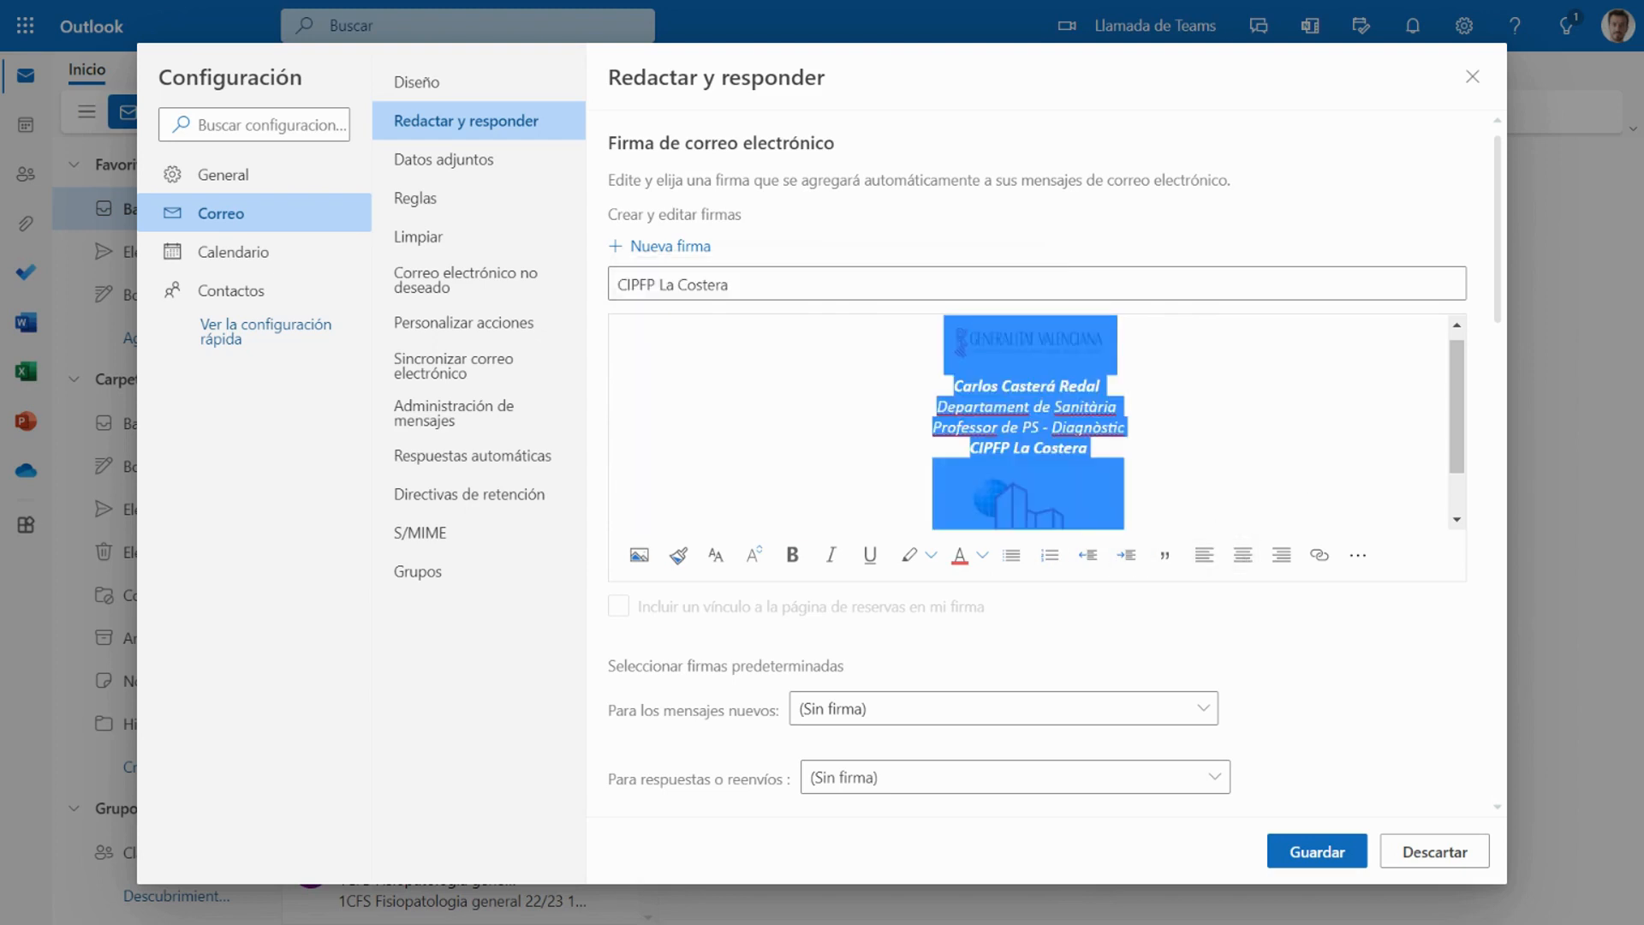
click(1233, 428)
Insert a blank line above the "CIPFP La Costera" text line and another between the full-name line and the department line
scroll(1028, 422, up, 1)
scroll(1028, 421, down, 1)
scroll(1029, 421, up, 1)
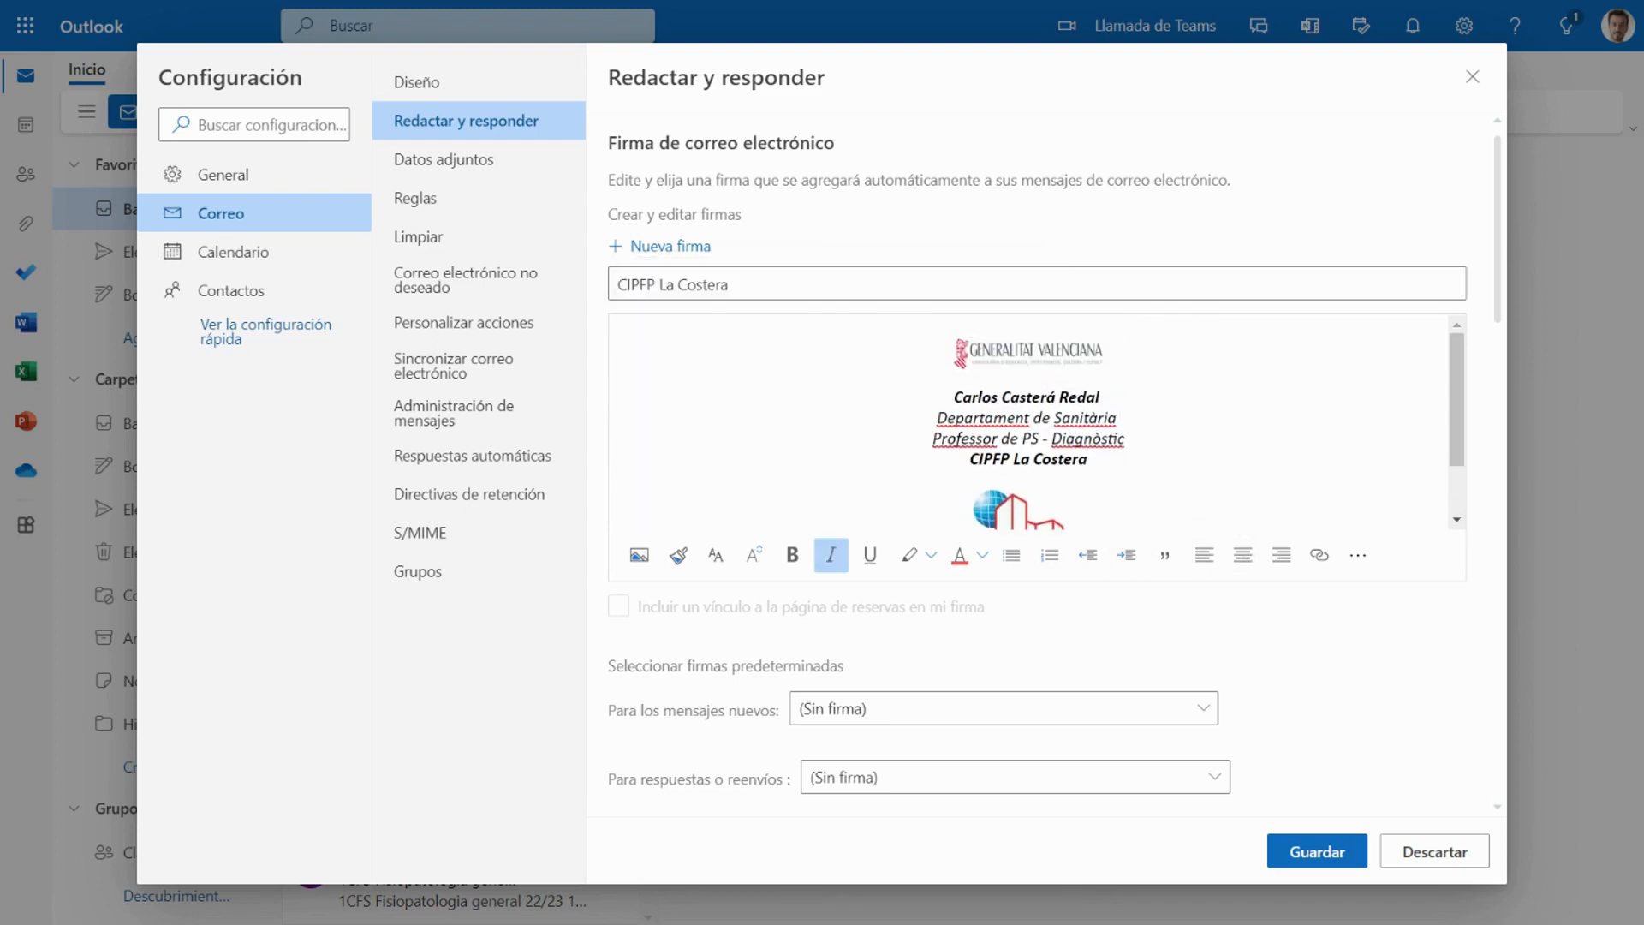
key(Return)
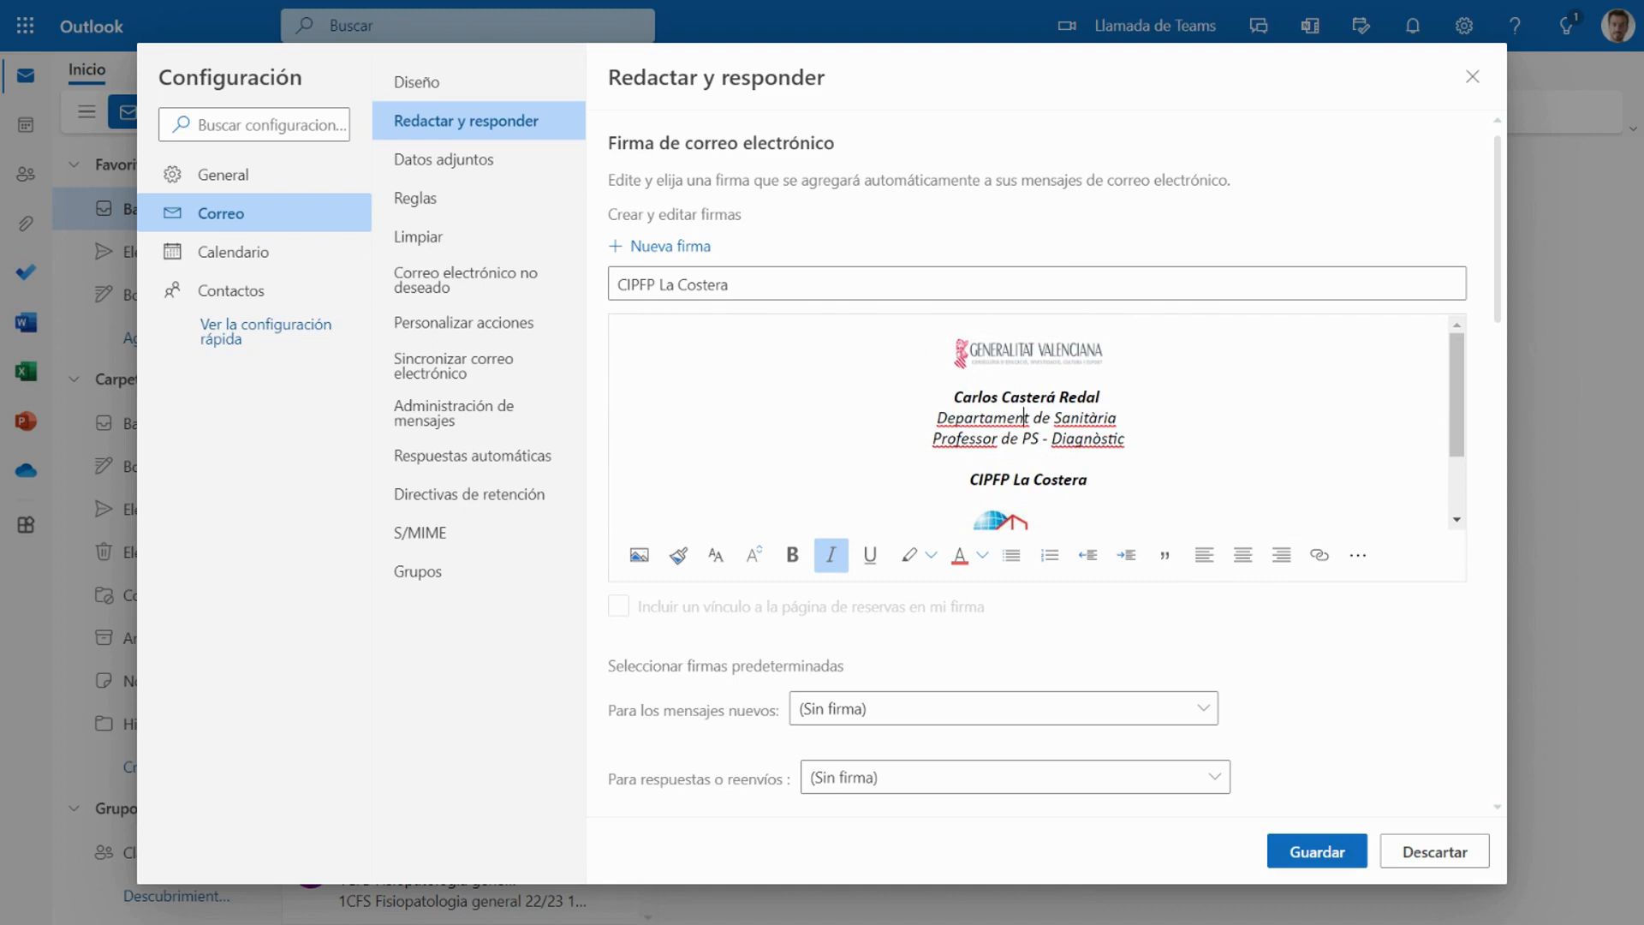
key(Return)
scroll(1028, 421, down, 1)
scroll(1029, 421, up, 1)
scroll(1029, 421, down, 1)
scroll(1029, 421, down, 3)
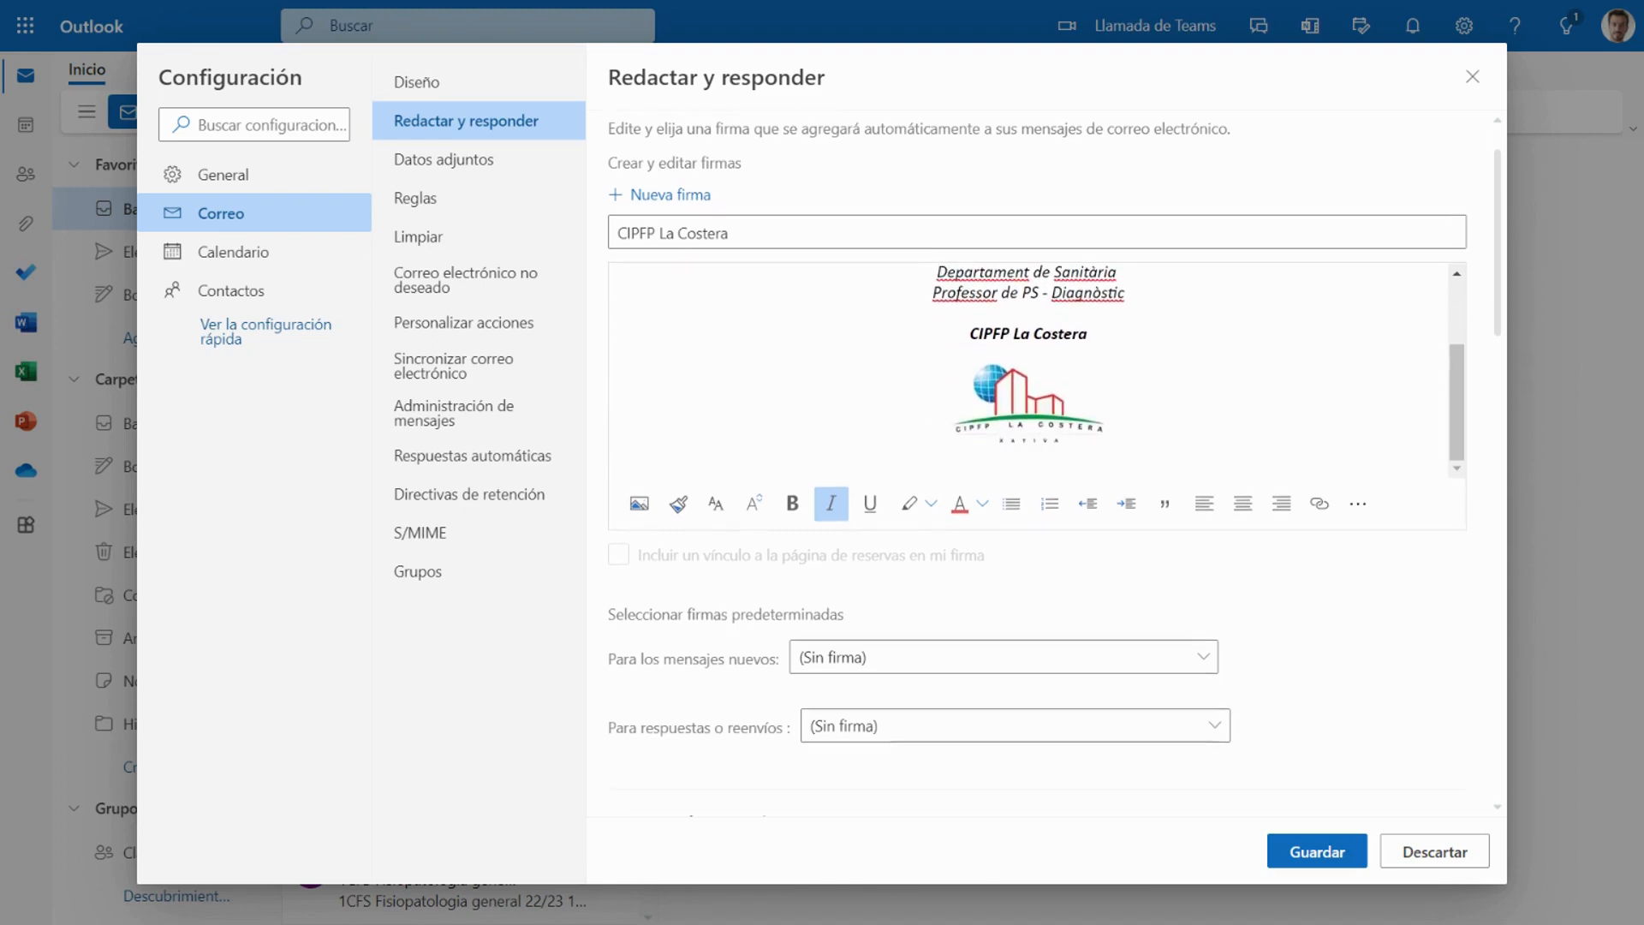
scroll(760, 632, down, 1)
click(1202, 483)
click(1256, 430)
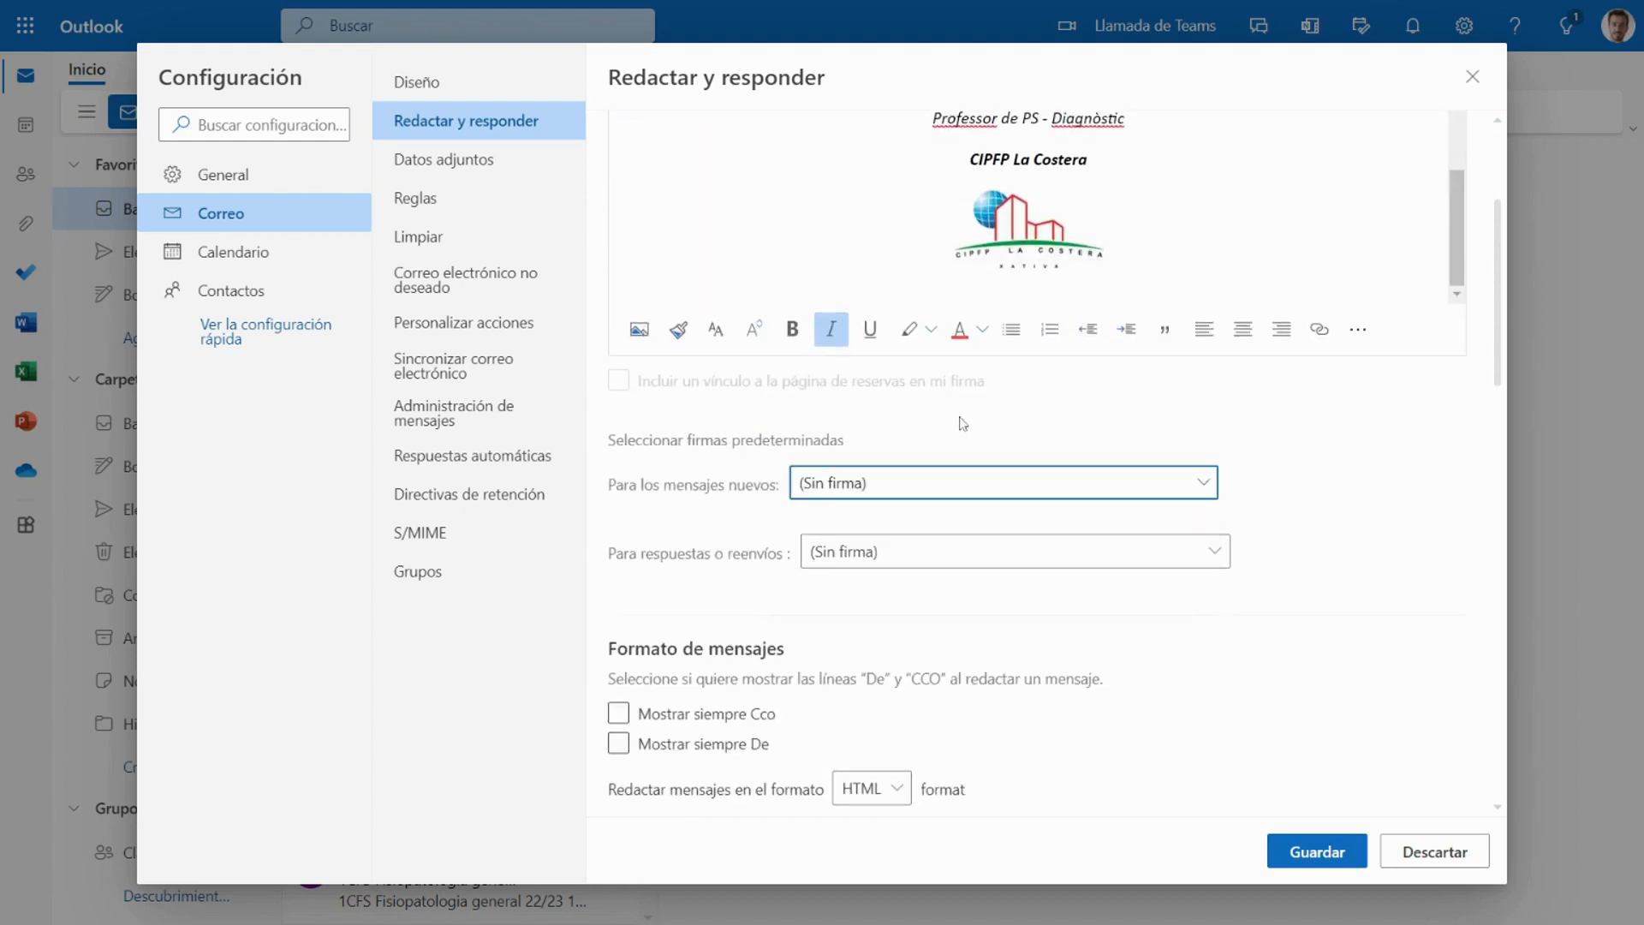
scroll(962, 423, down, 5)
scroll(963, 423, down, 5)
scroll(962, 423, up, 10)
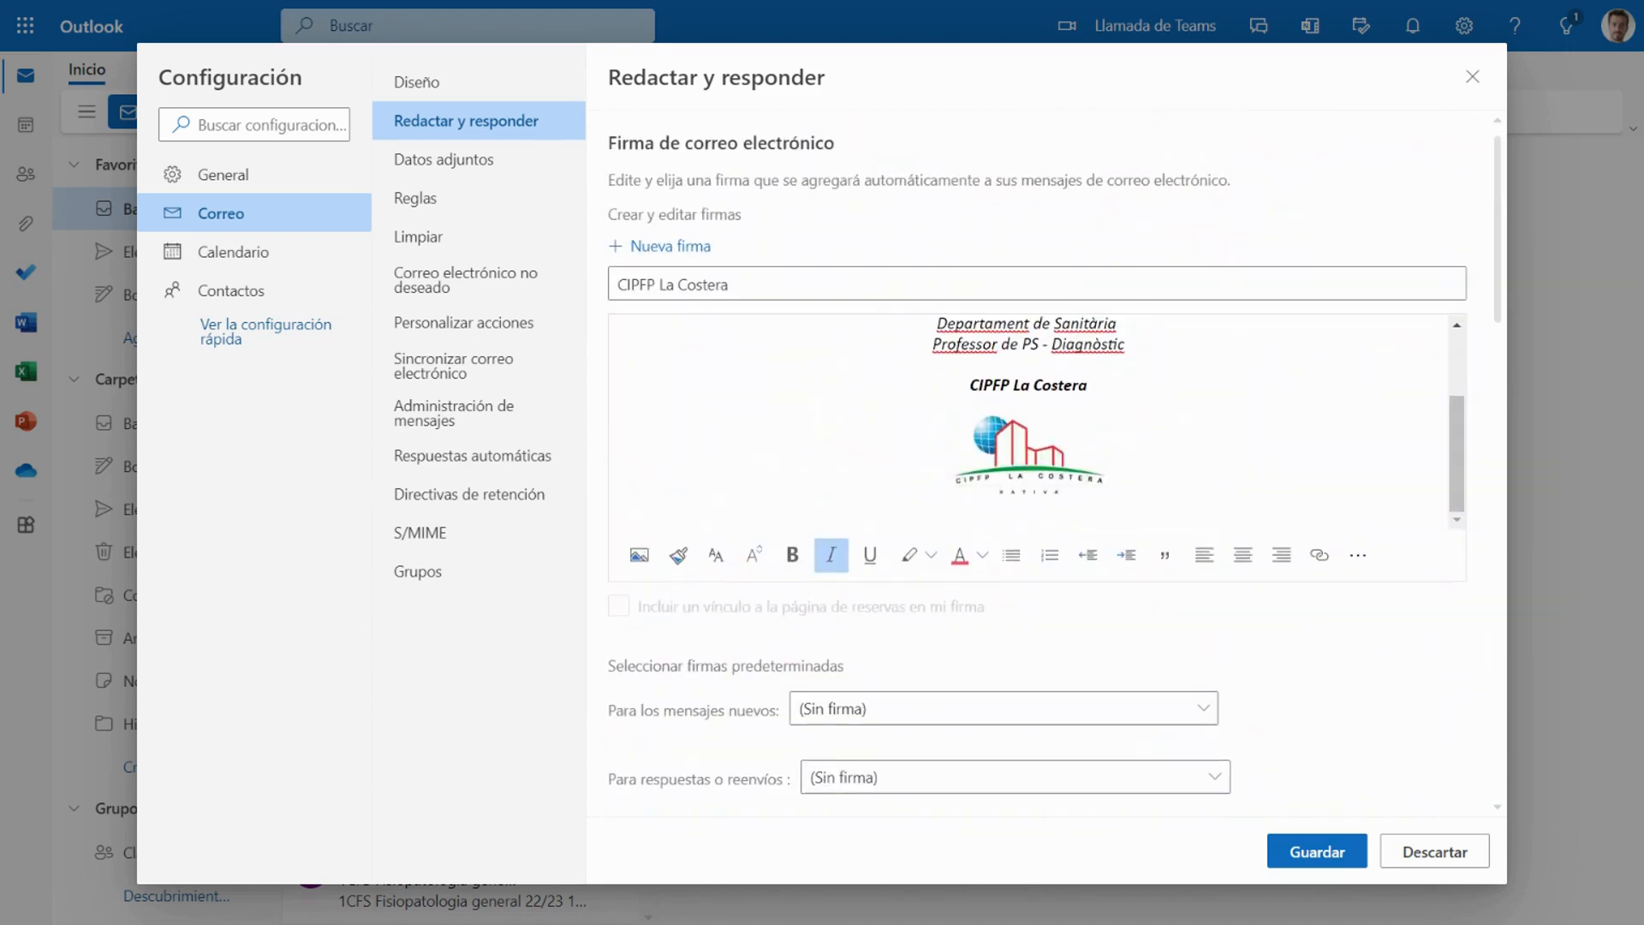
click(1168, 709)
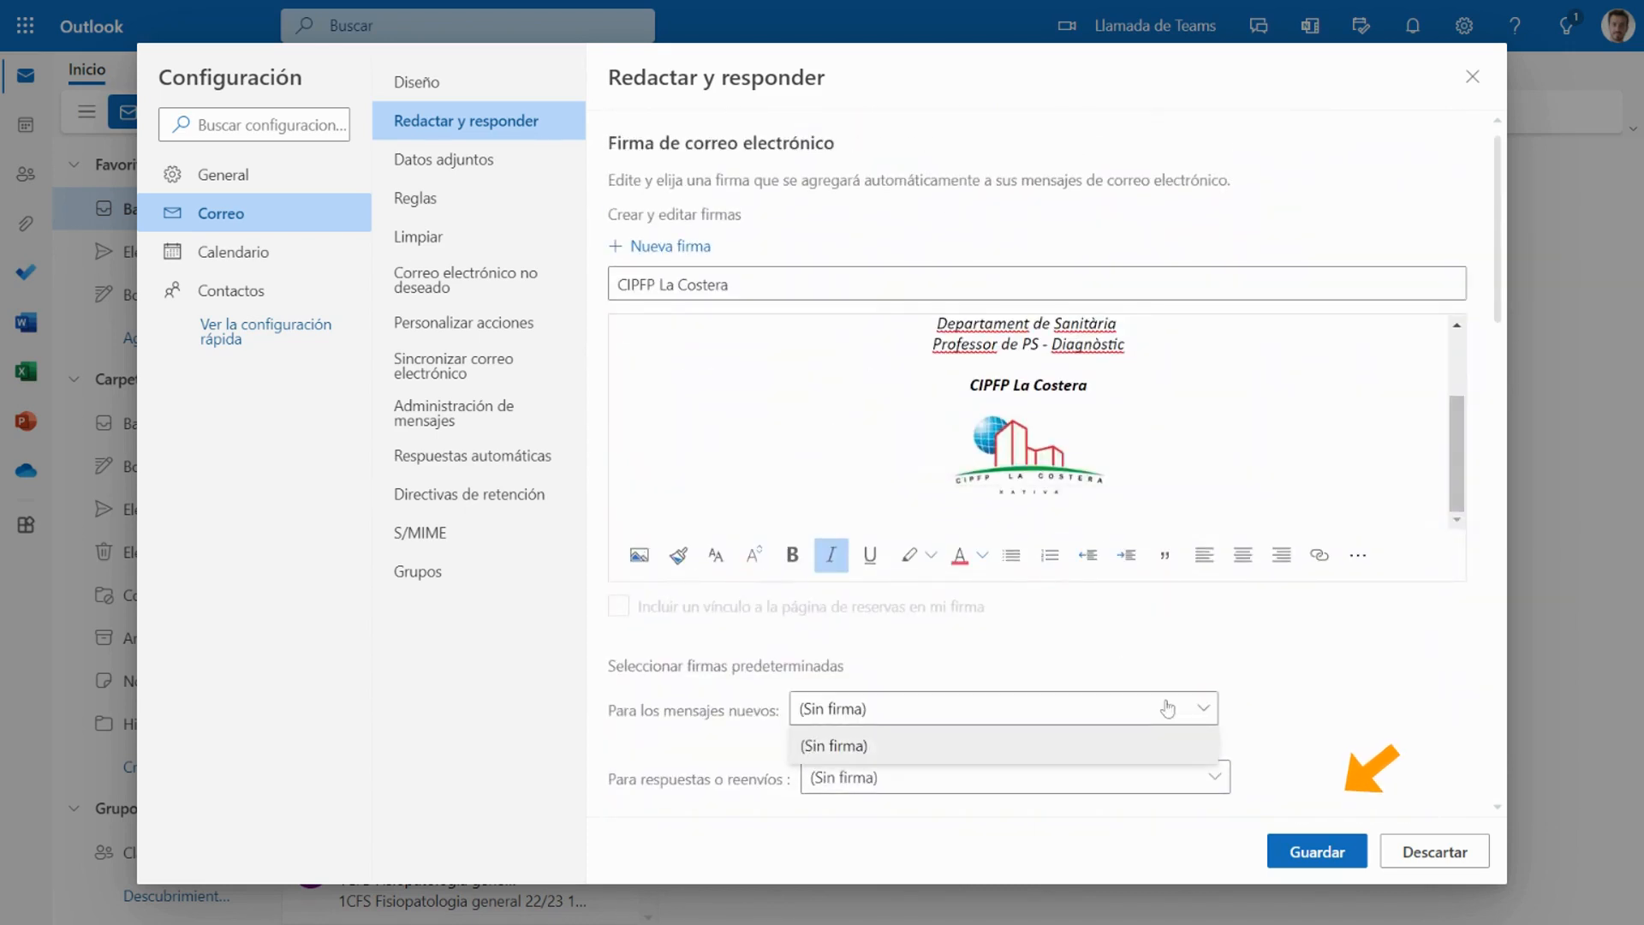
Save the new signature and set "CIPFP La Costera" as the default signature for new messages
click(1305, 848)
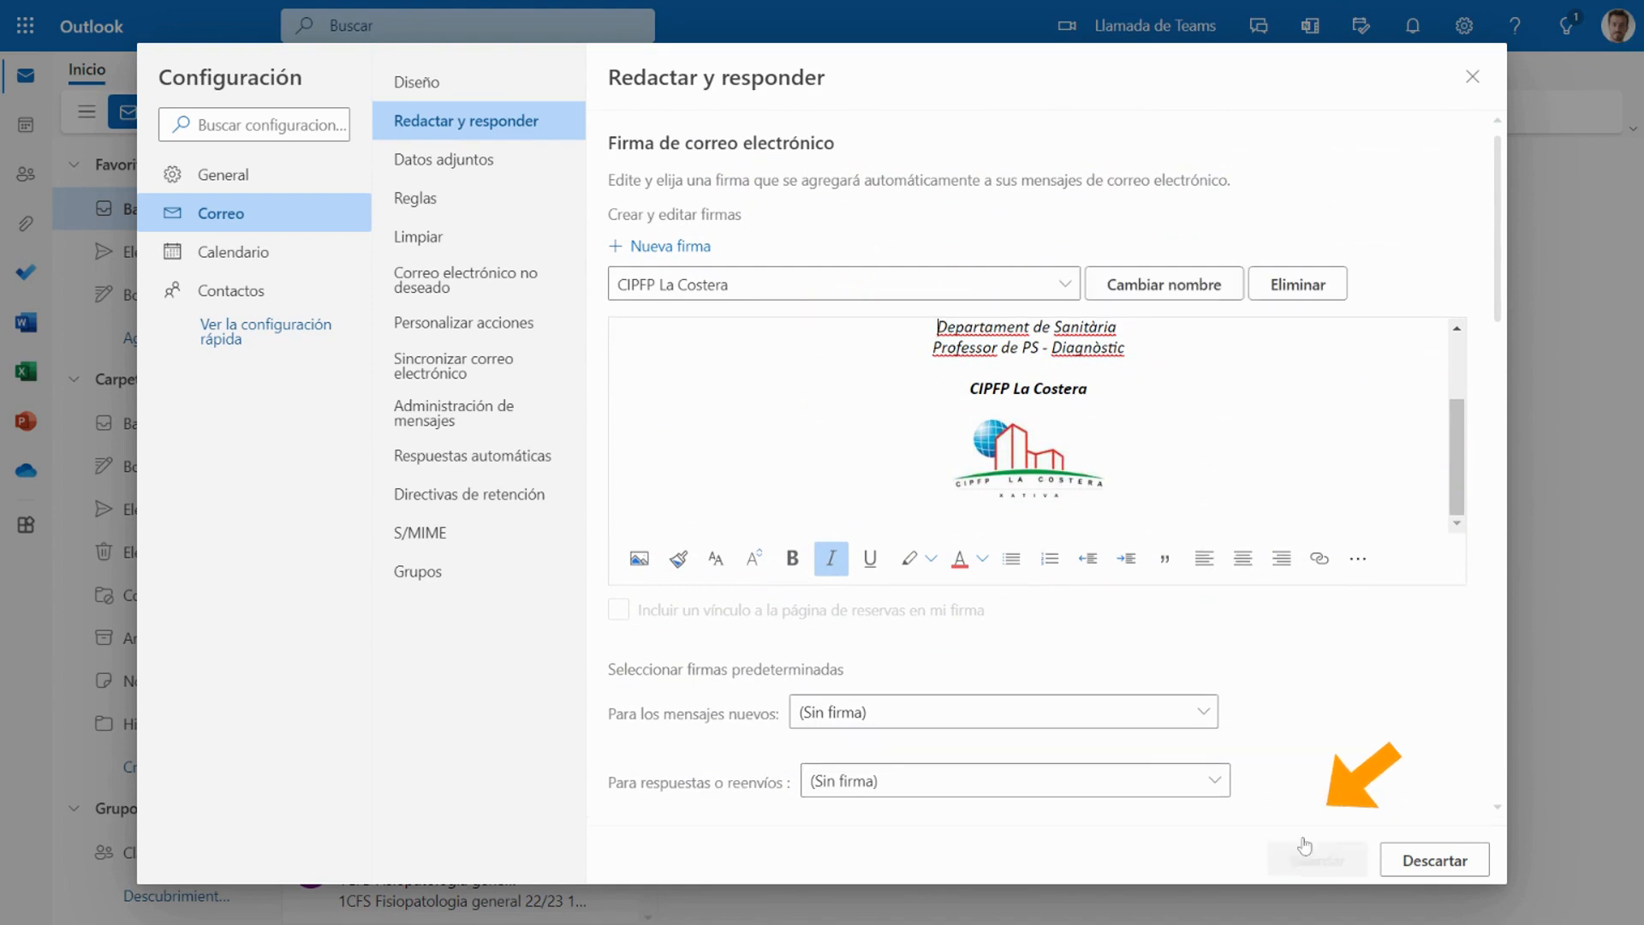
click(977, 721)
click(891, 787)
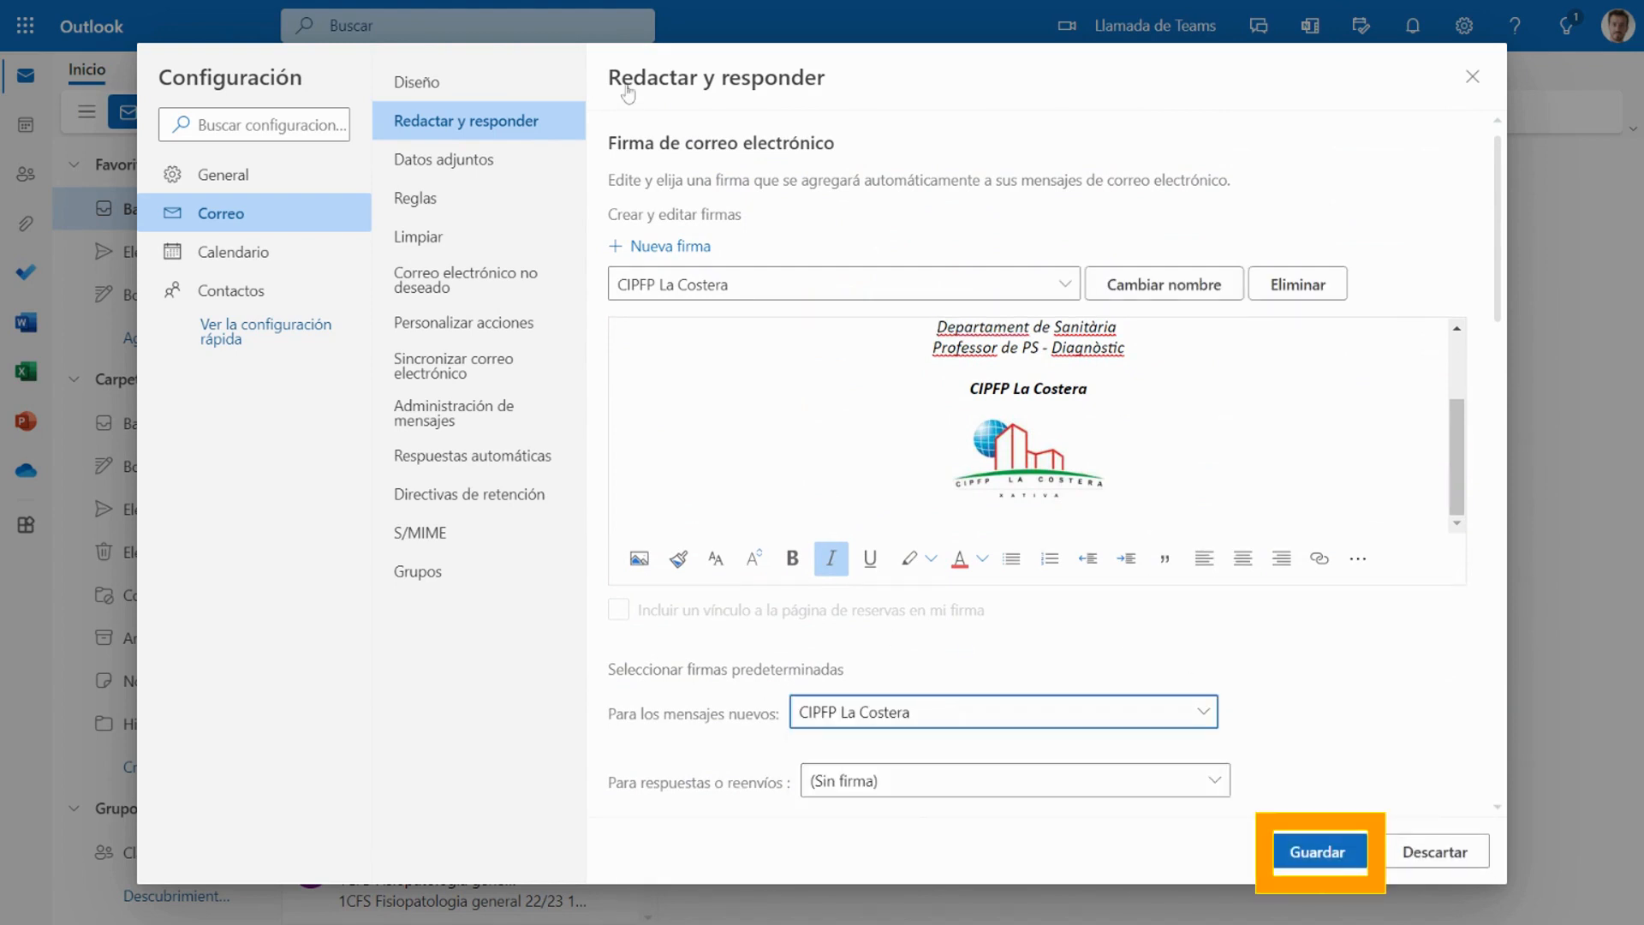
Set "CIPFP La Costera" as the default signature for replies and forwards, and save the settings
click(1194, 789)
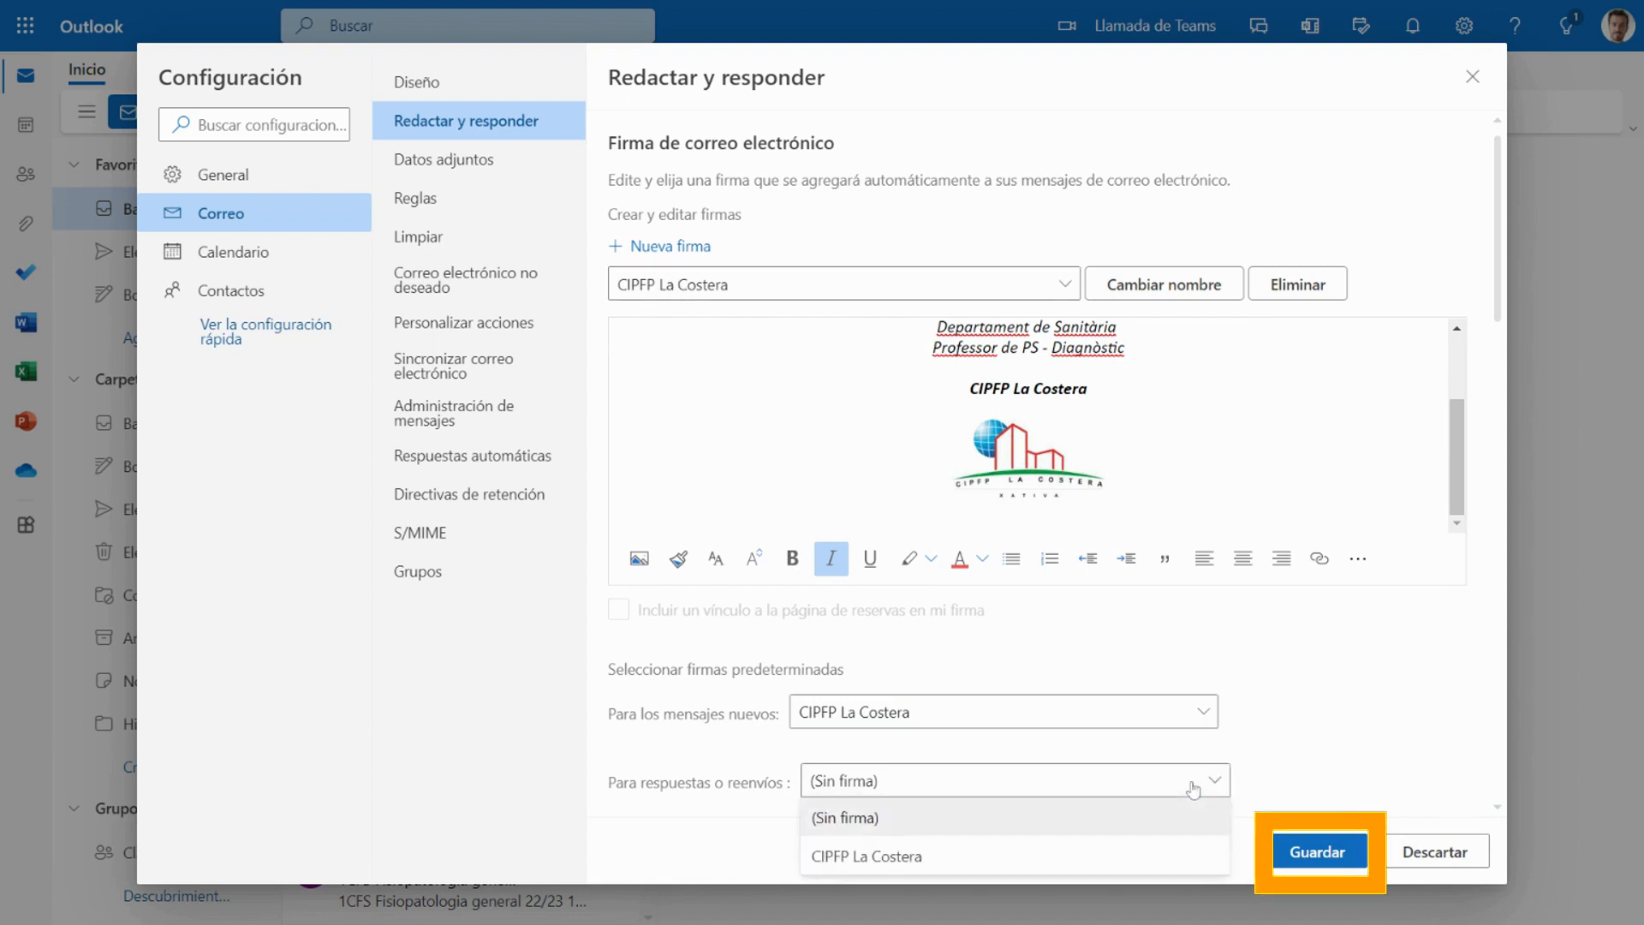
click(933, 856)
scroll(1247, 650, down, 2)
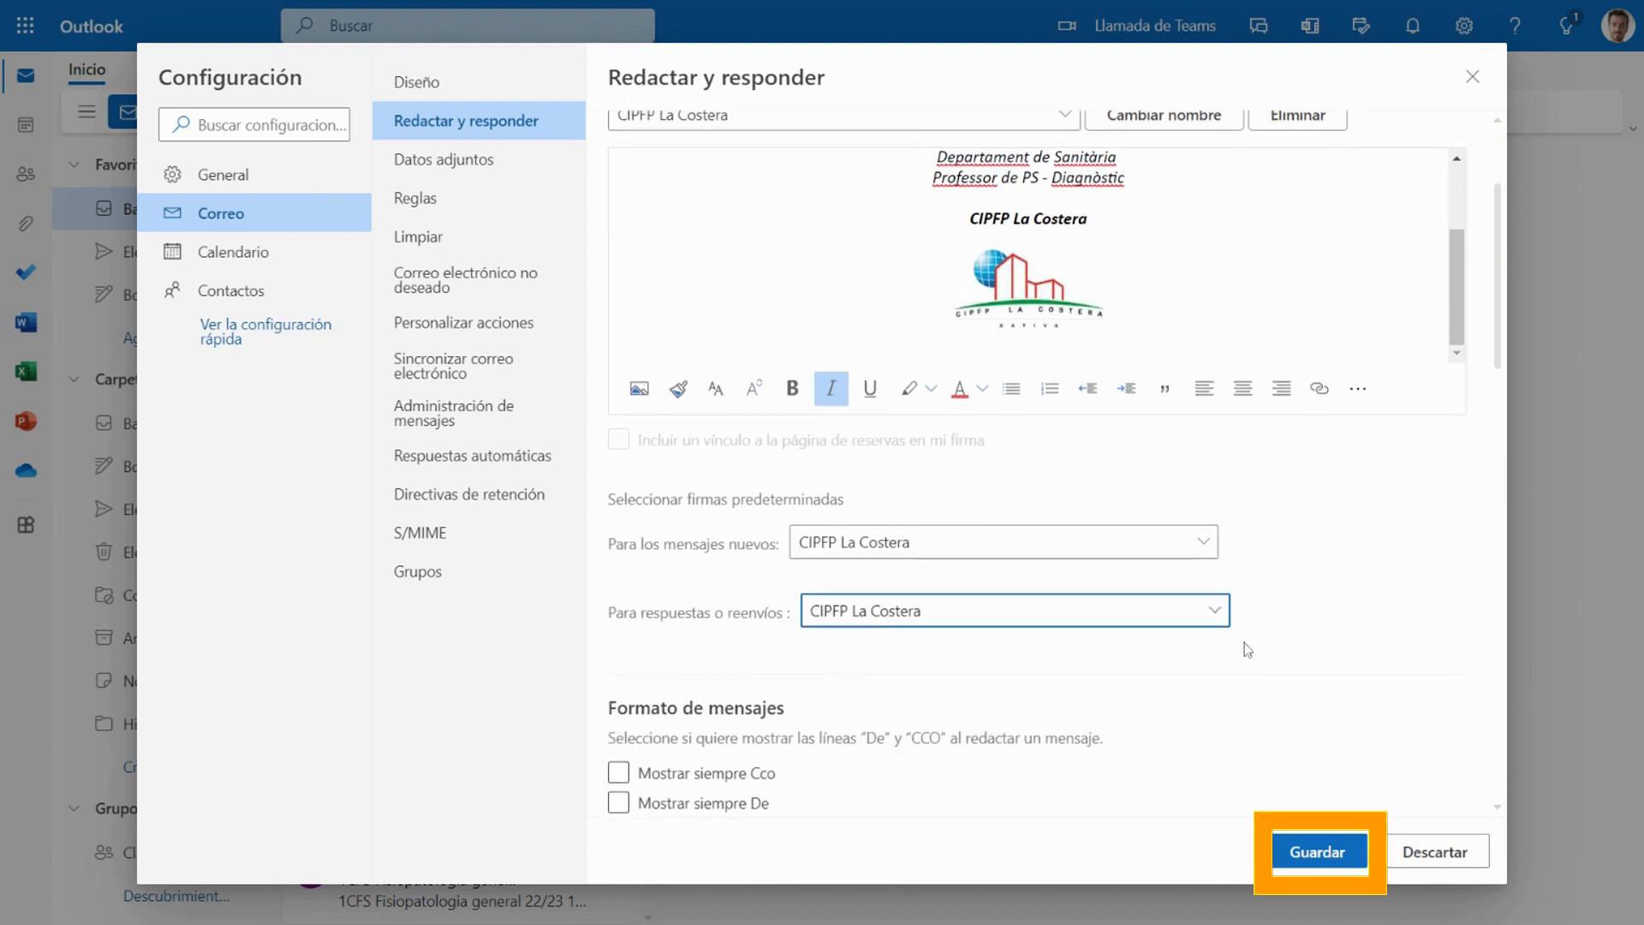
scroll(1248, 650, up, 3)
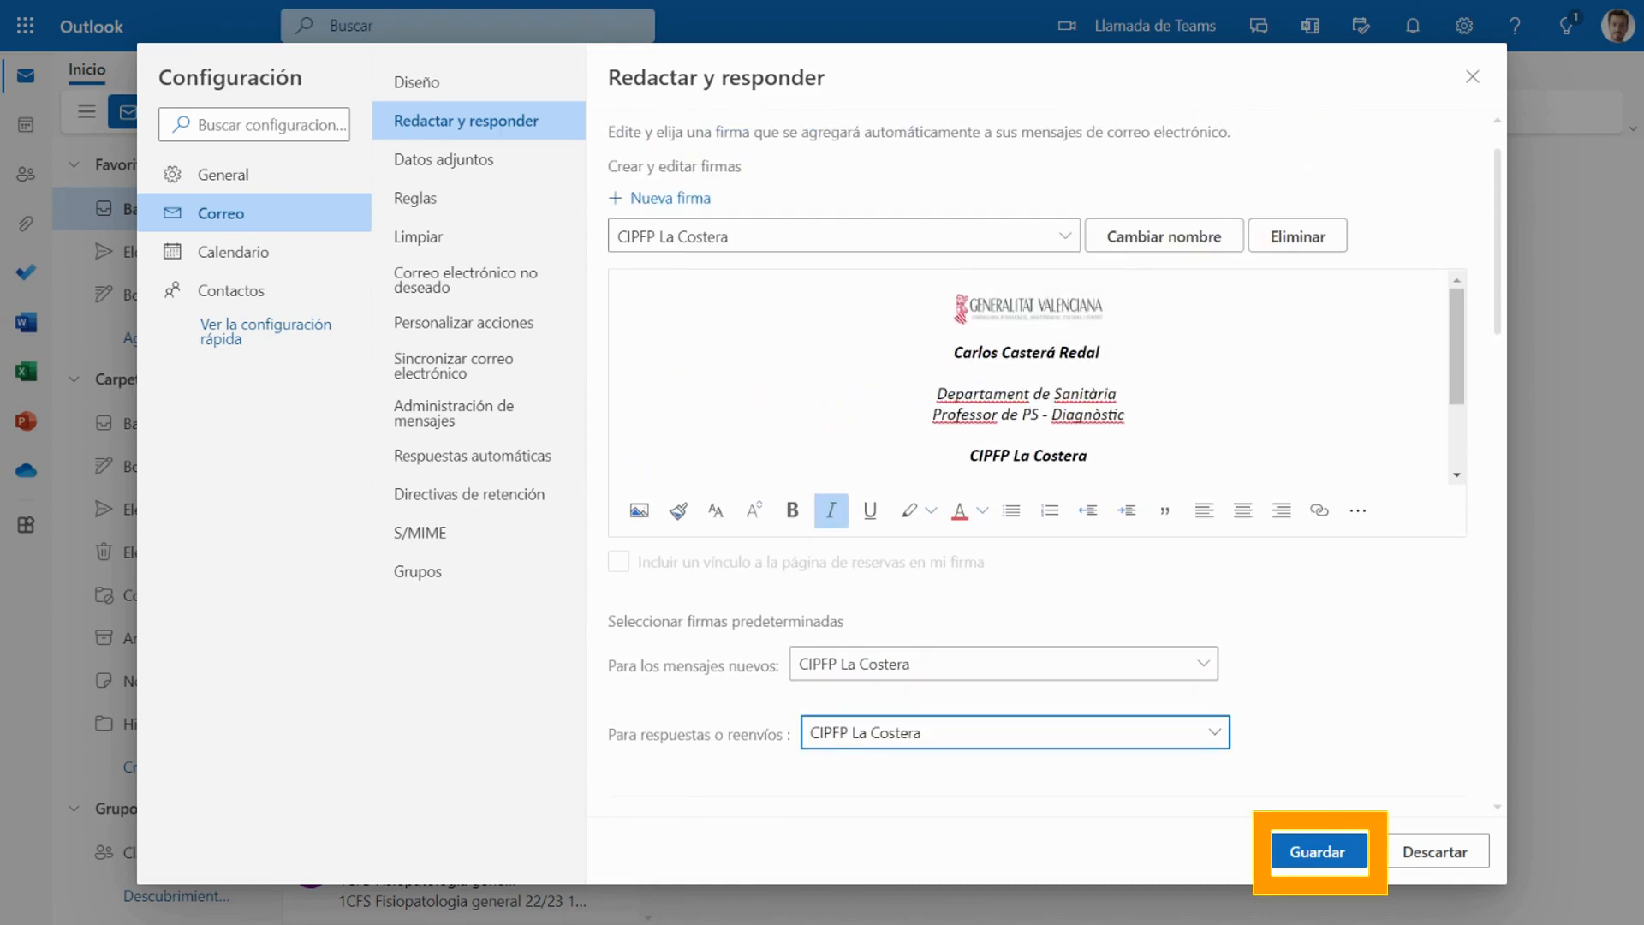
scroll(1027, 377, down, 2)
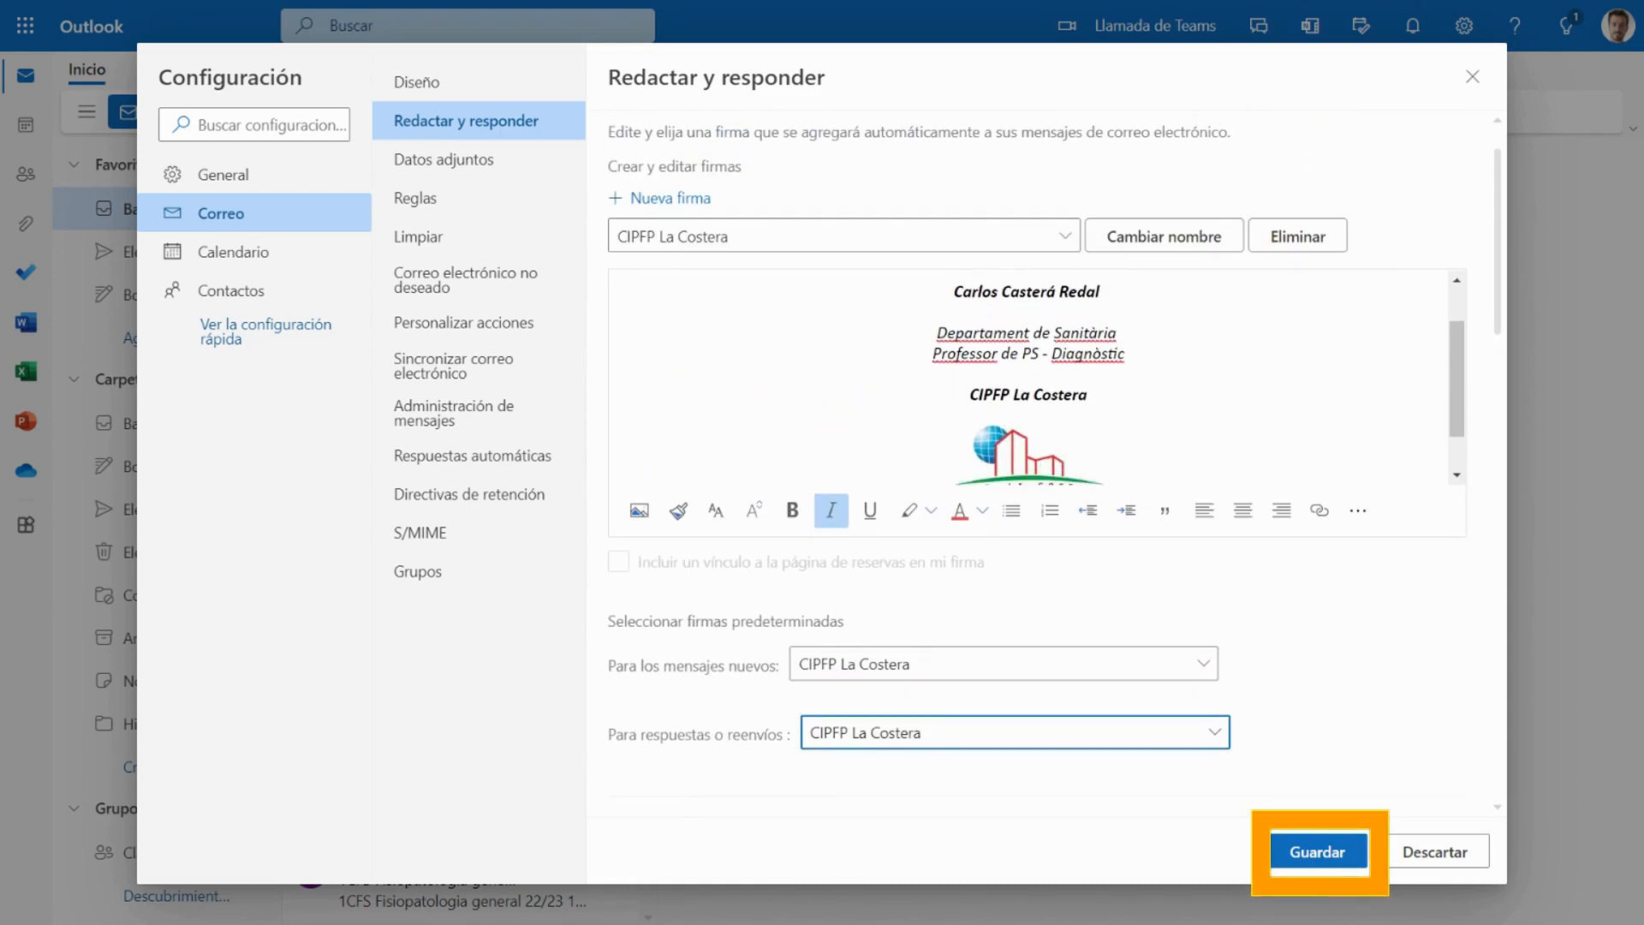
scroll(1028, 377, down, 1)
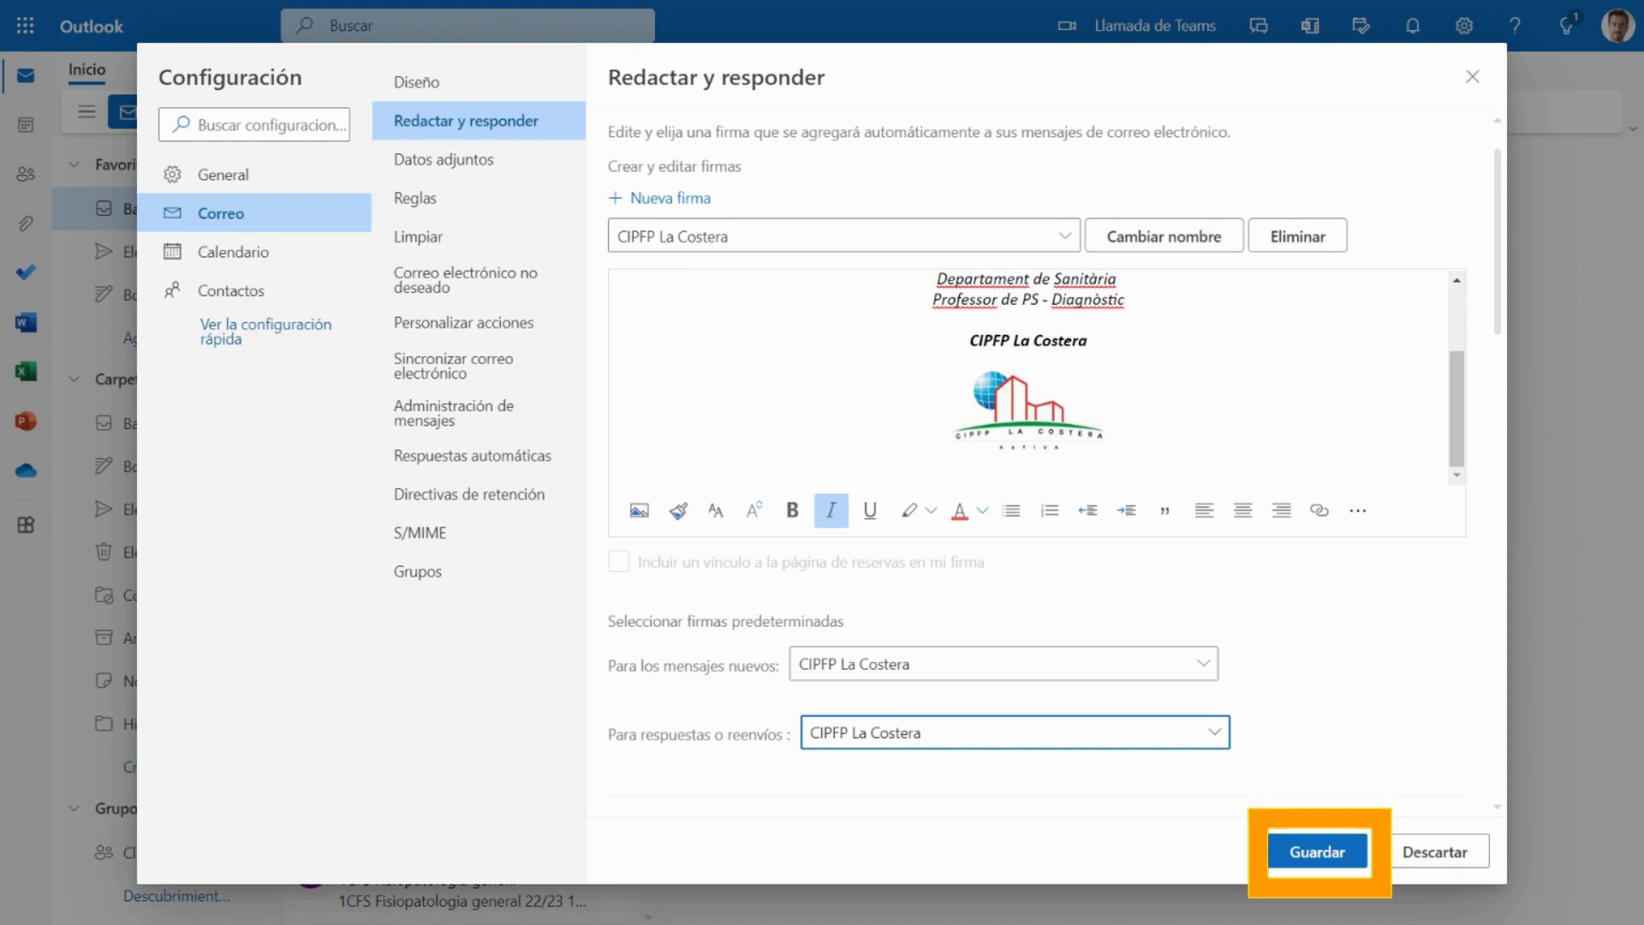
click(1319, 851)
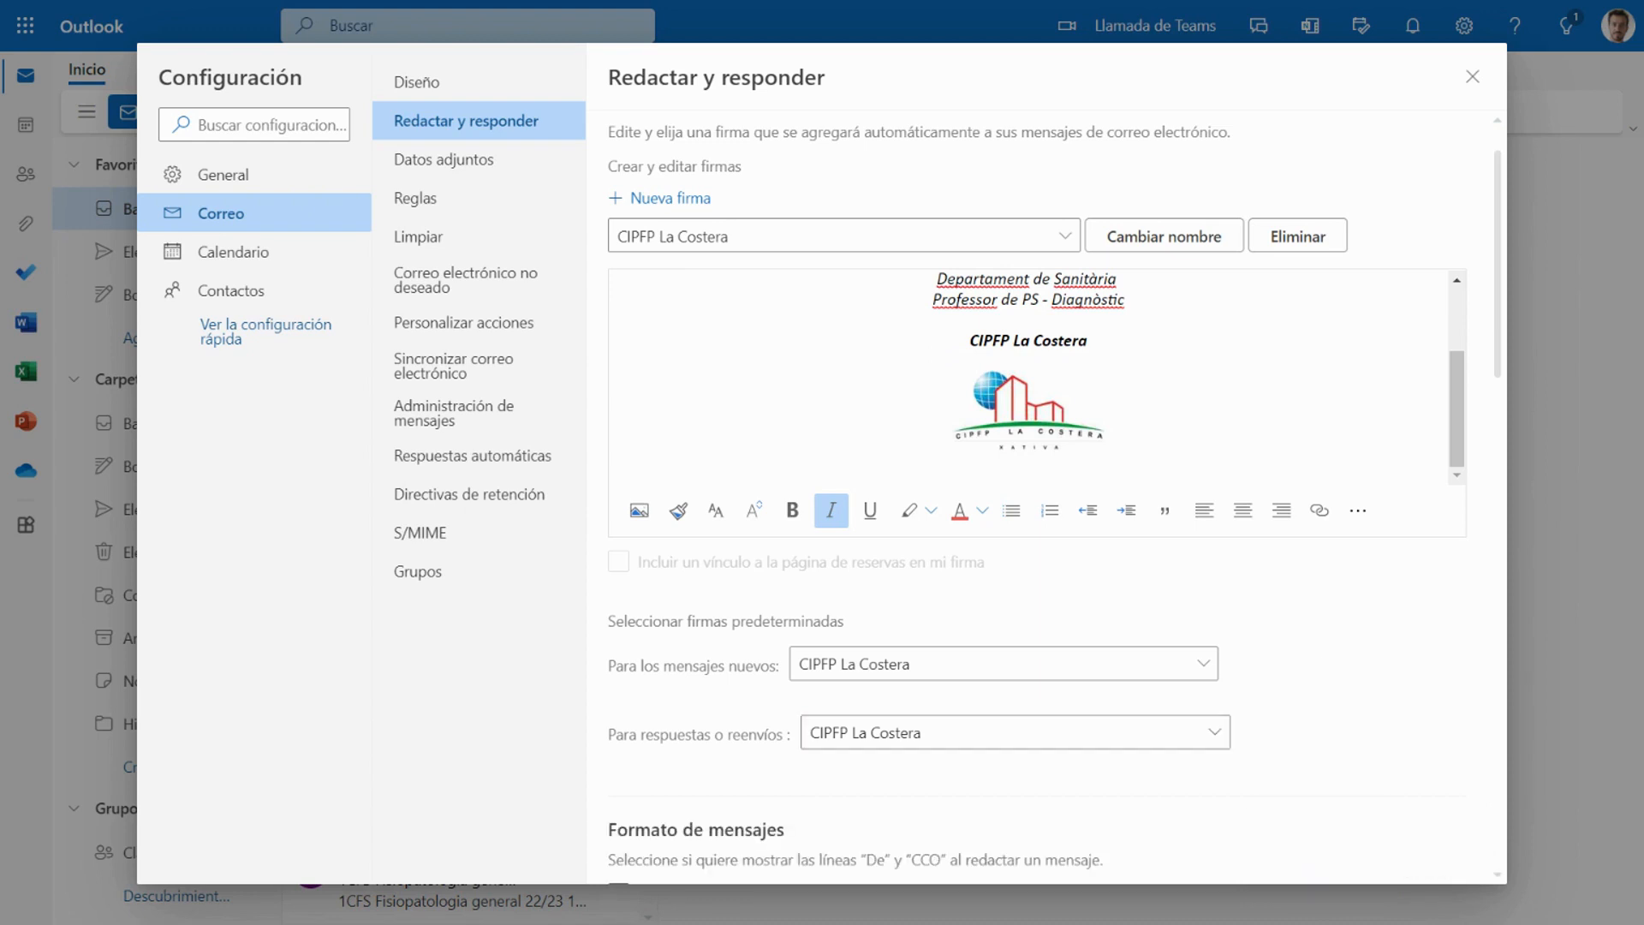